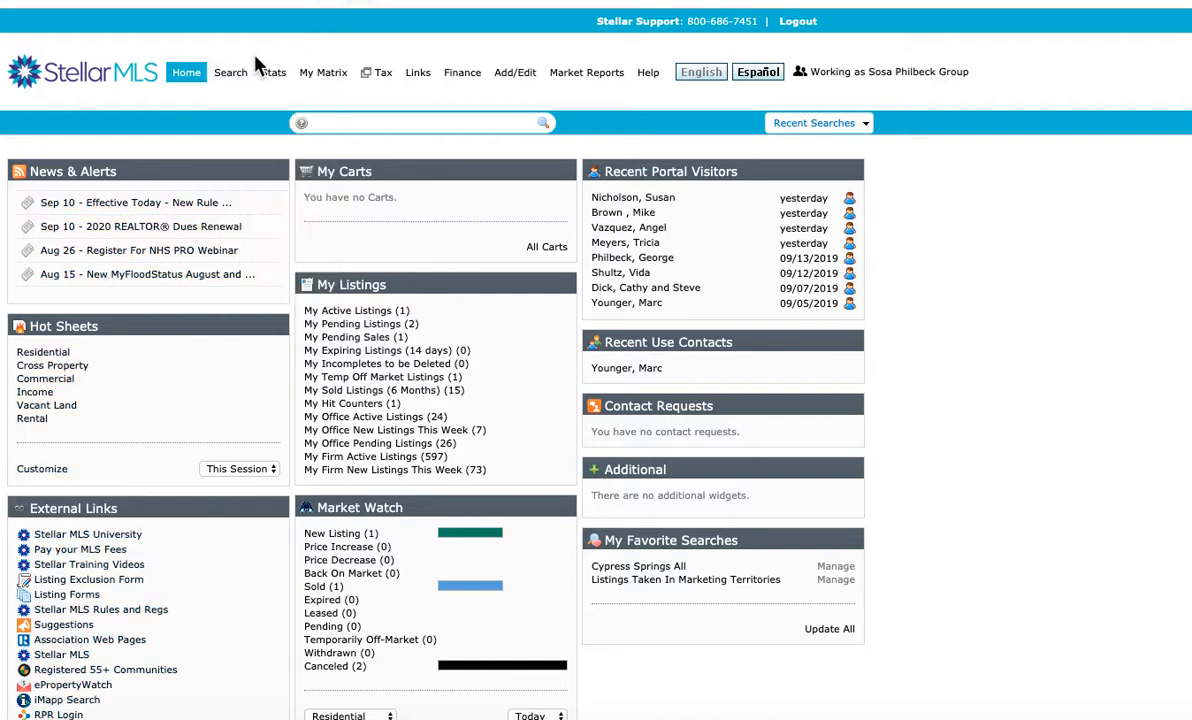
Start a quick search for active residential listings priced 250-325 thousand and show the matches on the map around Curry Ford Rd
mouse_move(236, 88)
mouse_move(318, 97)
click(356, 108)
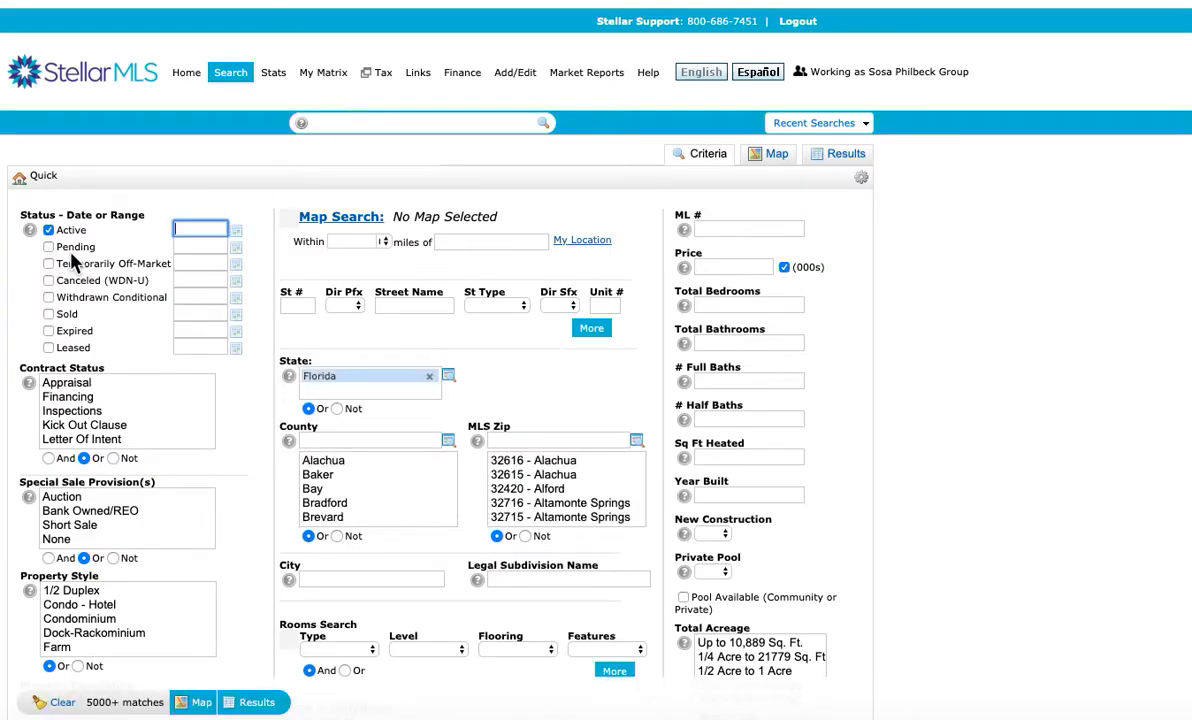
click(704, 268)
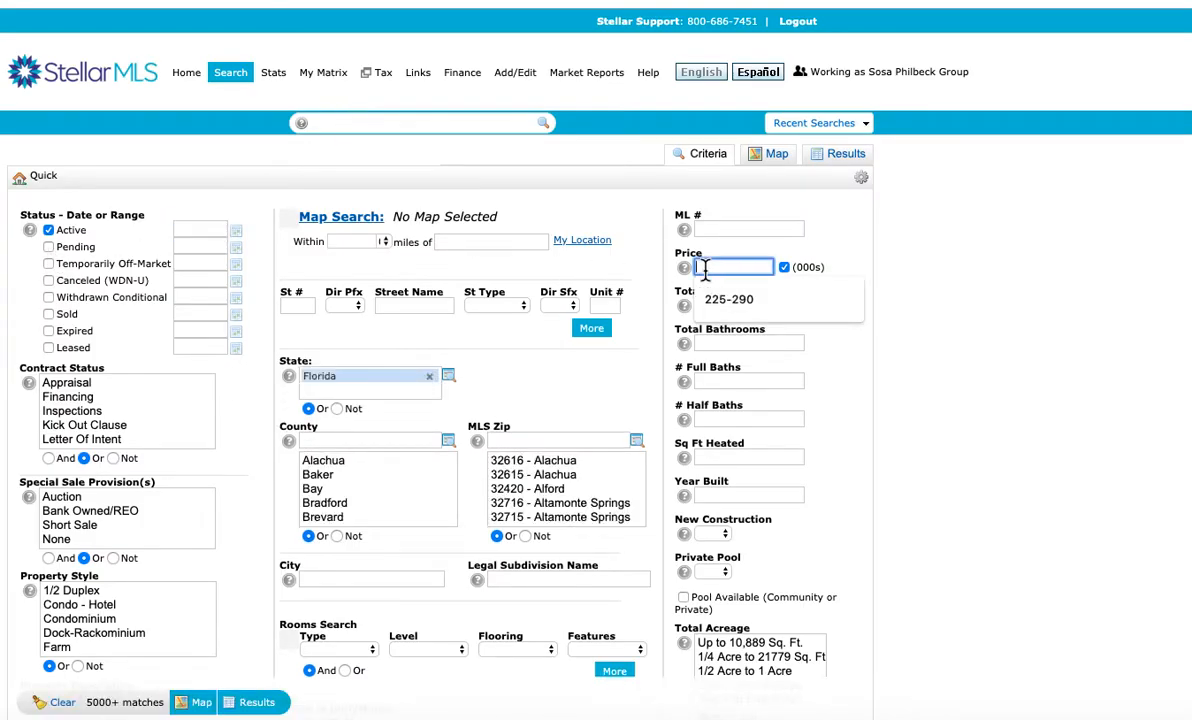
text(250-325)
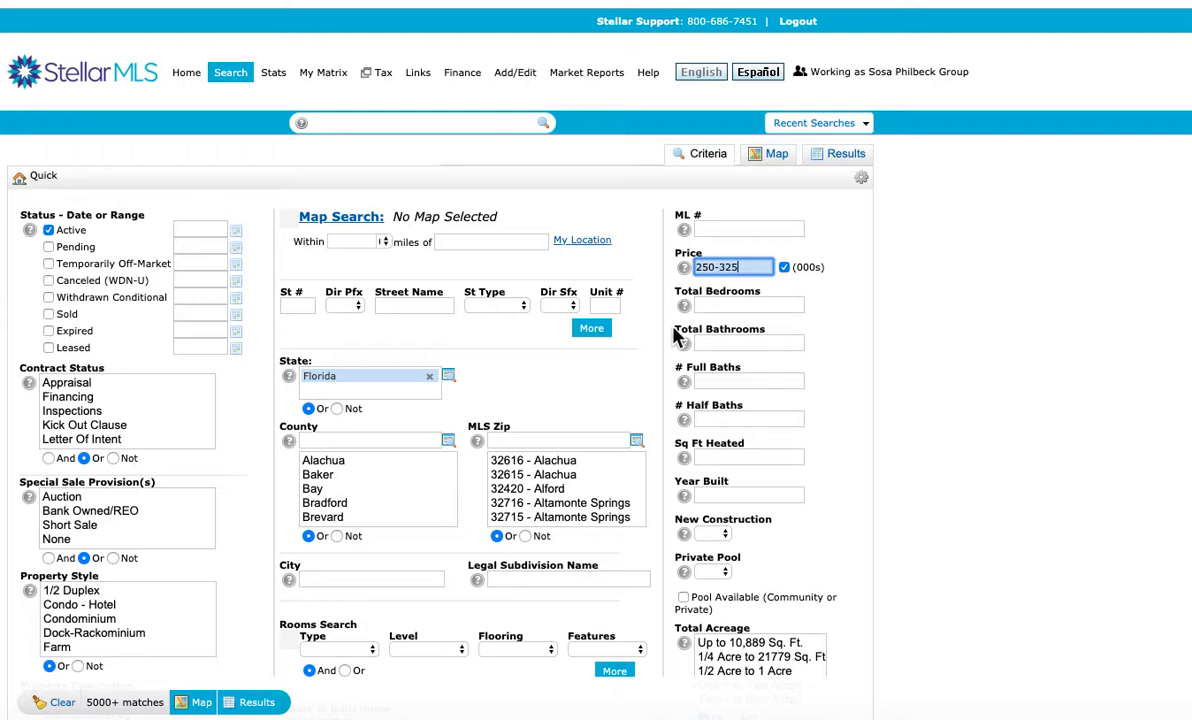
click(779, 160)
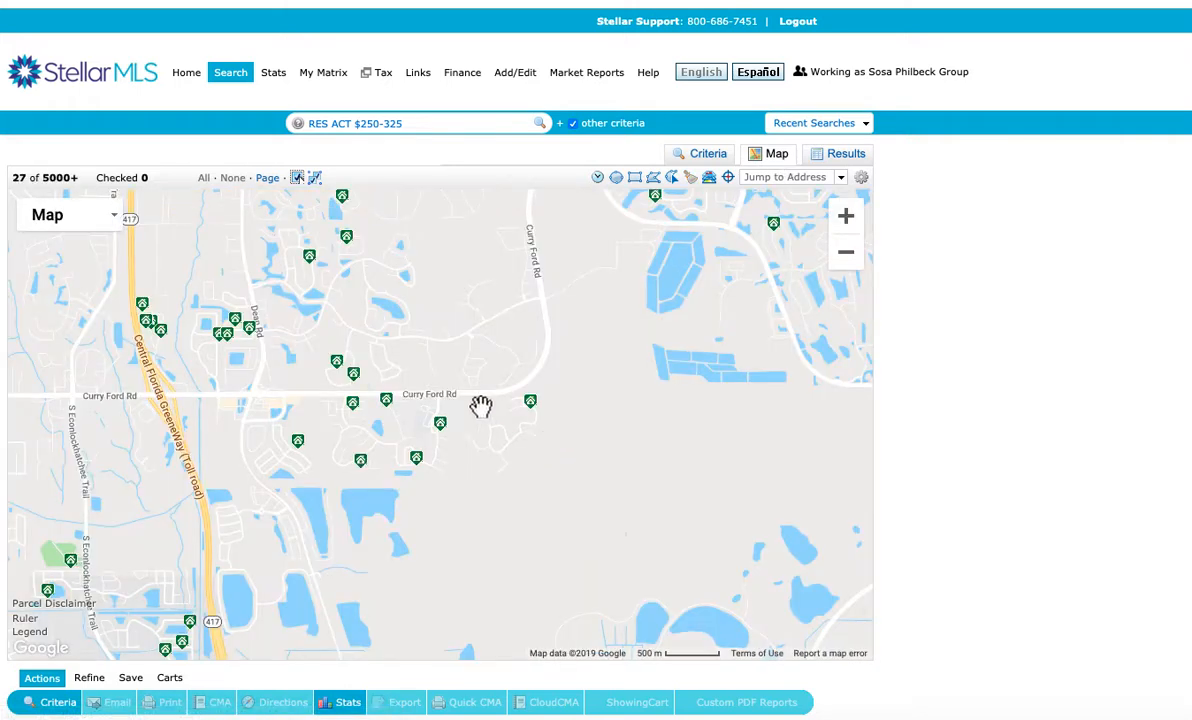
drag(479, 380, 583, 470)
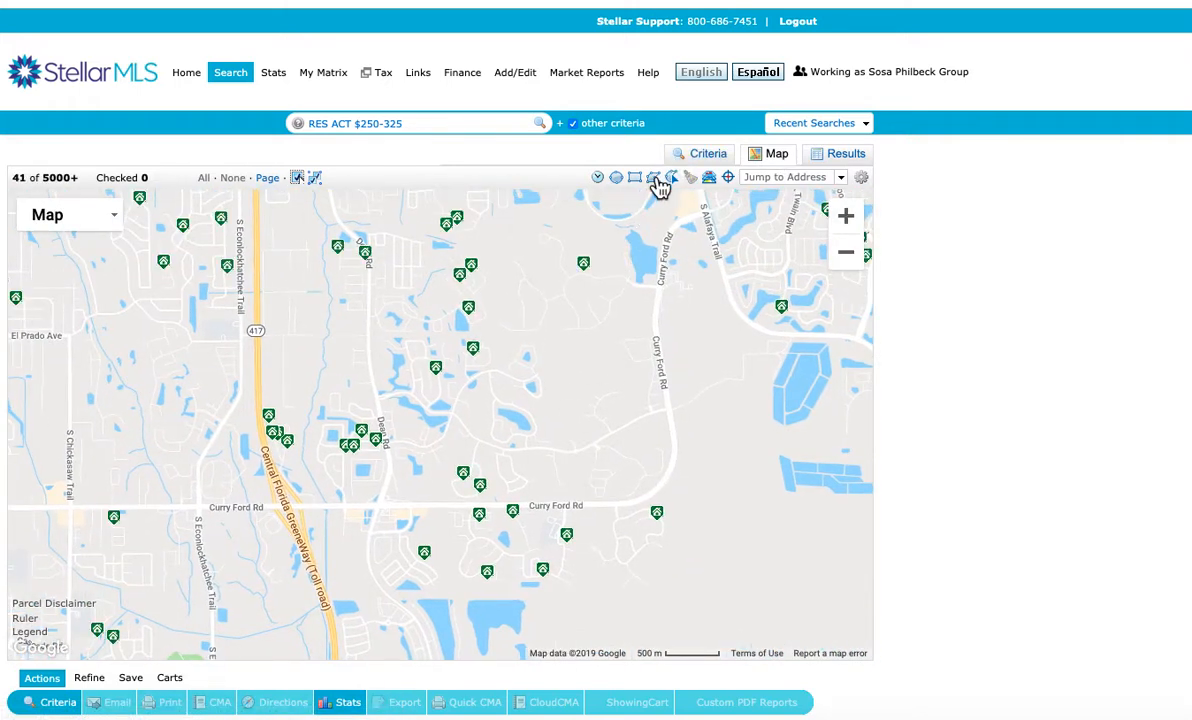
click(655, 179)
click(258, 291)
click(366, 292)
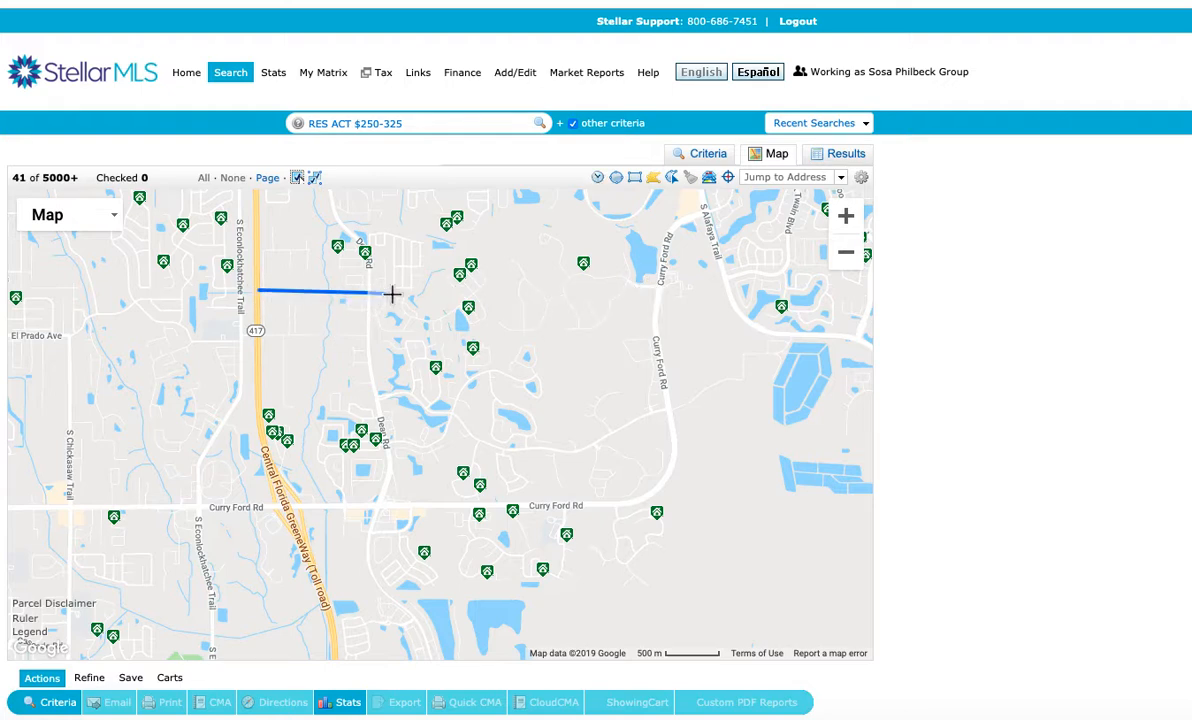
click(665, 286)
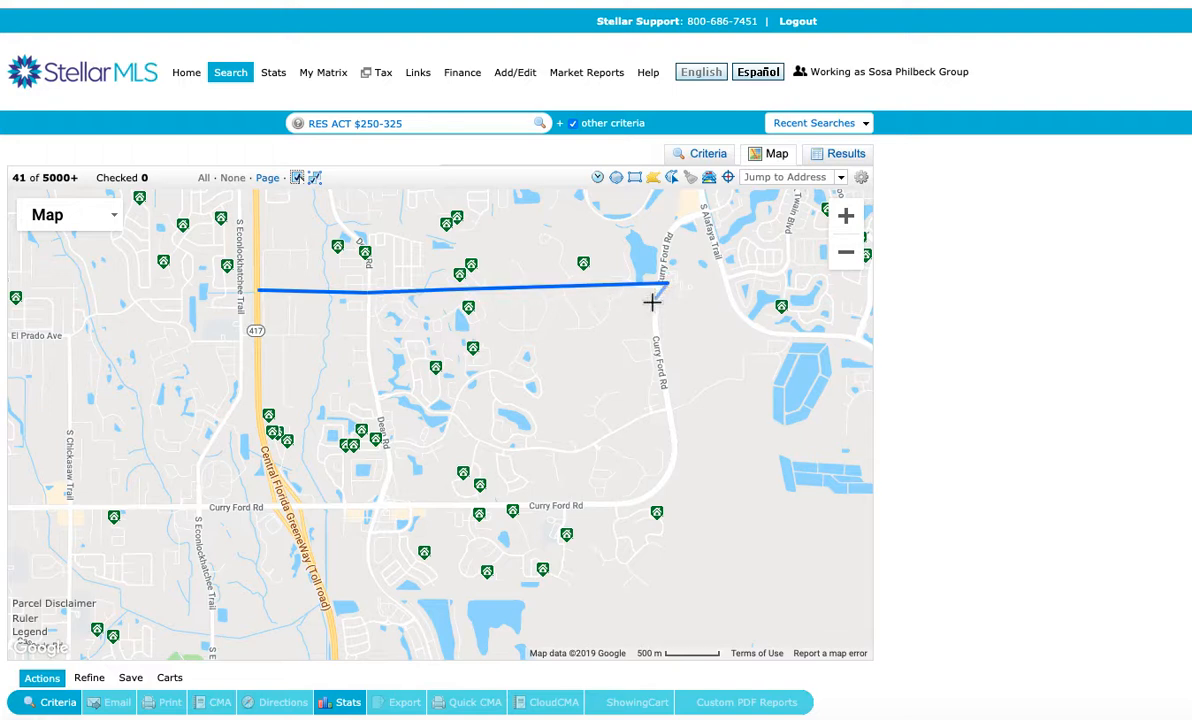
click(657, 298)
click(259, 291)
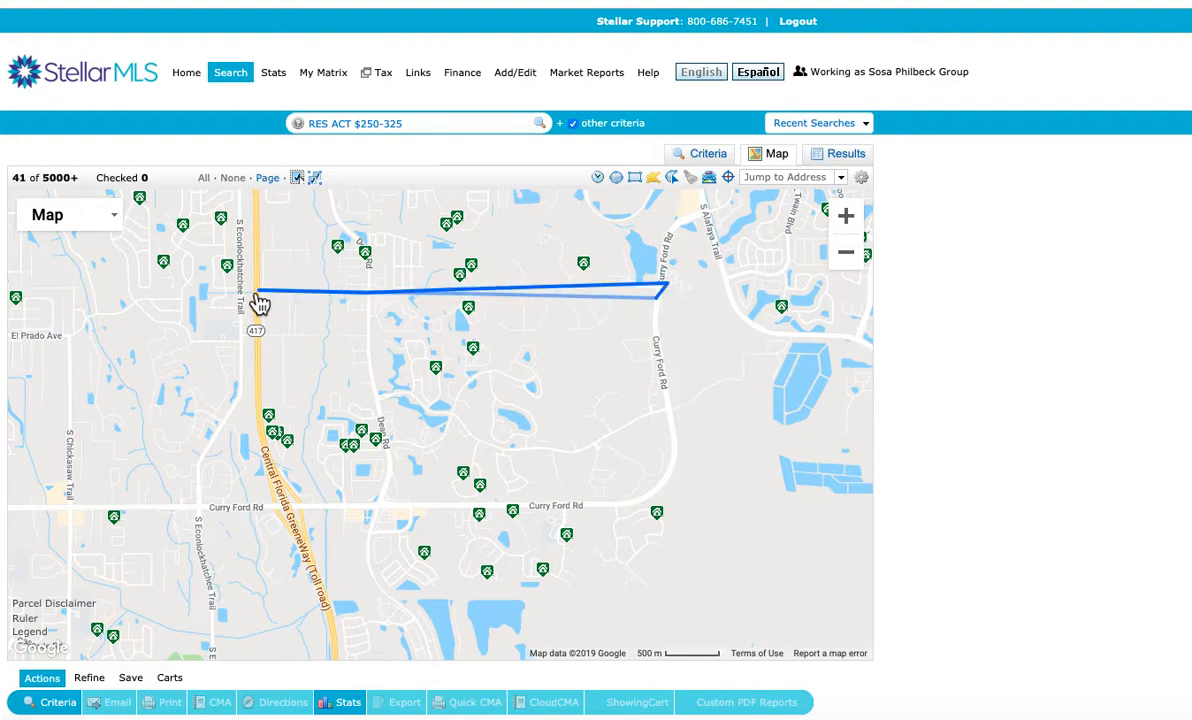
click(262, 324)
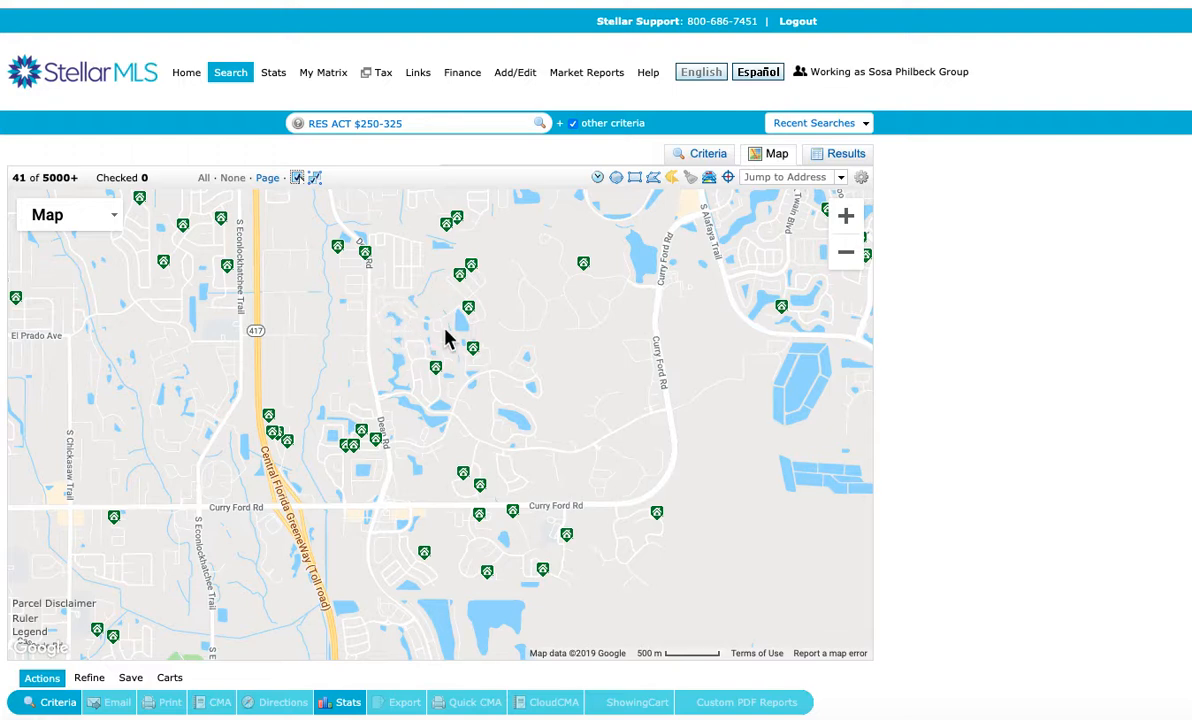
click(376, 327)
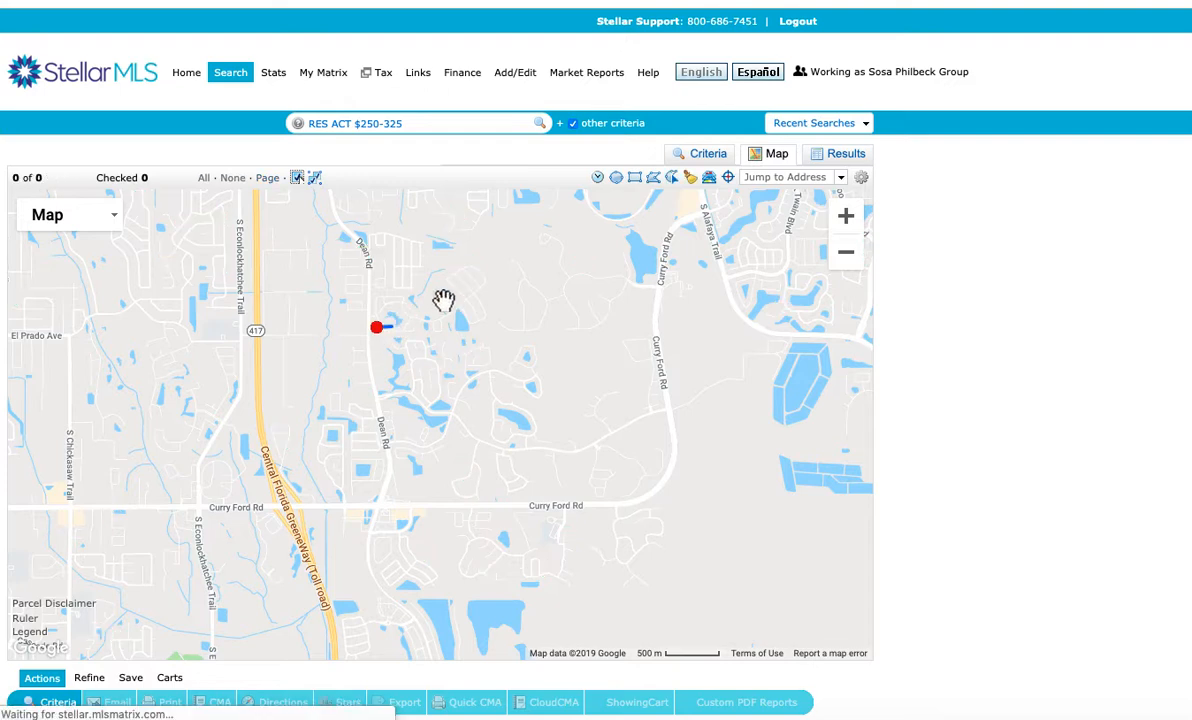
click(384, 328)
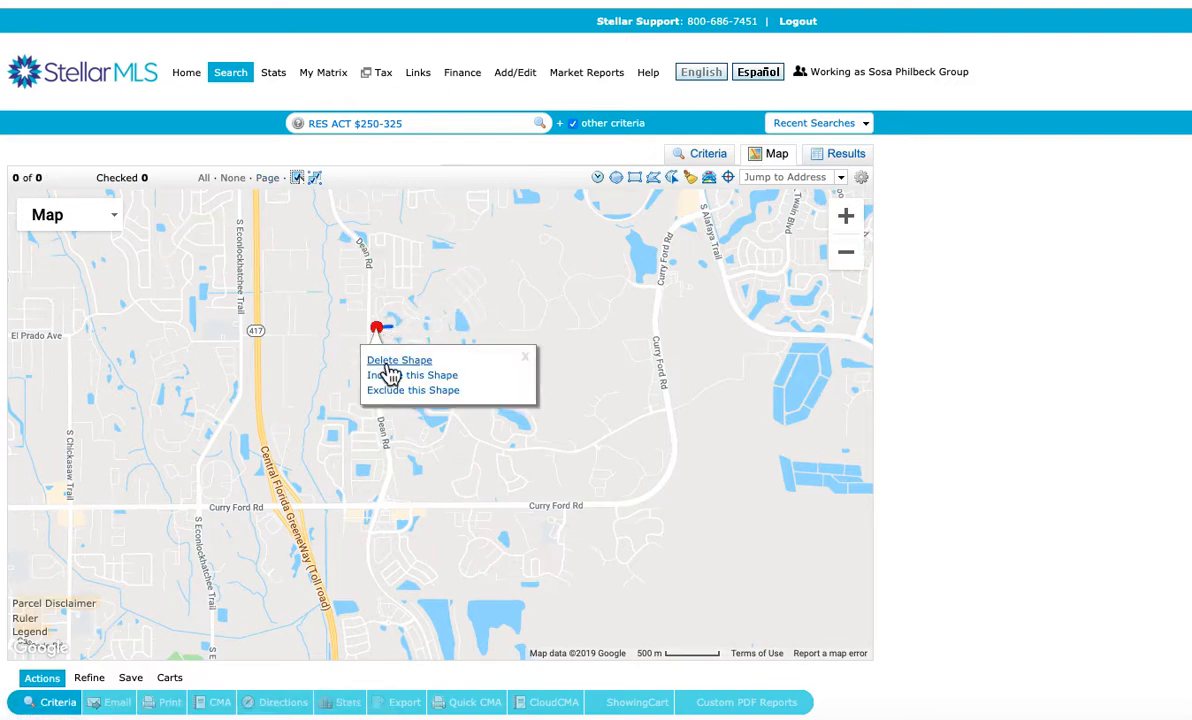
click(392, 360)
click(673, 180)
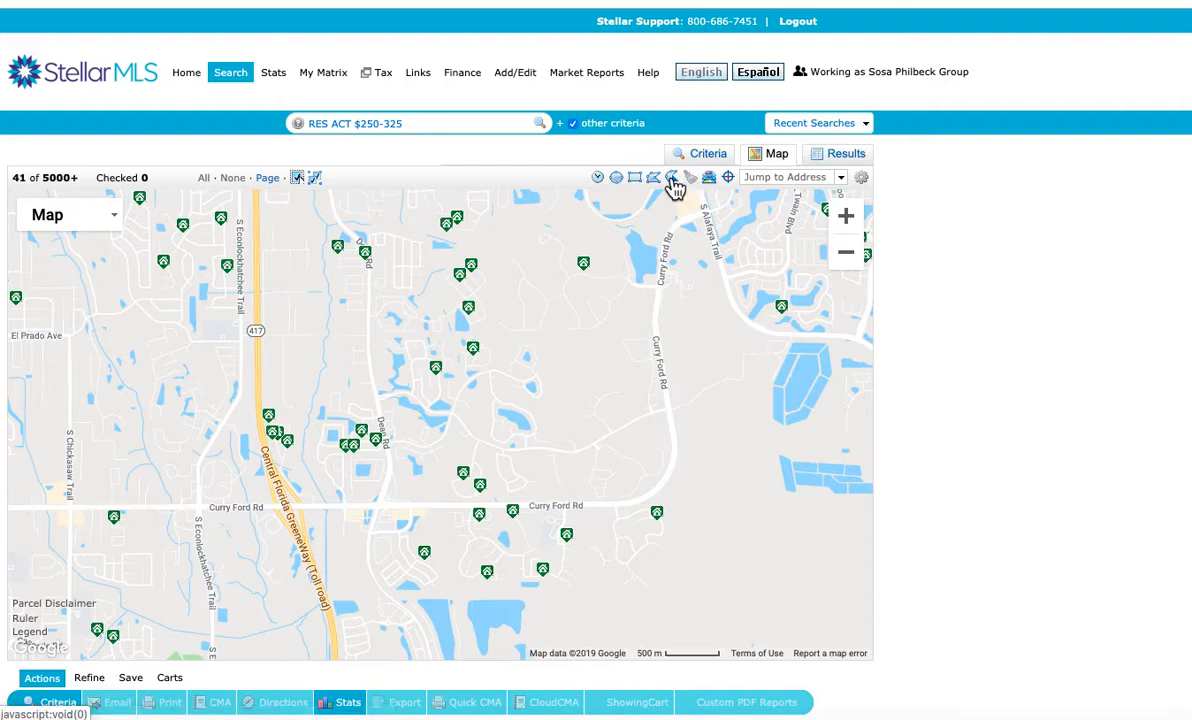
click(369, 332)
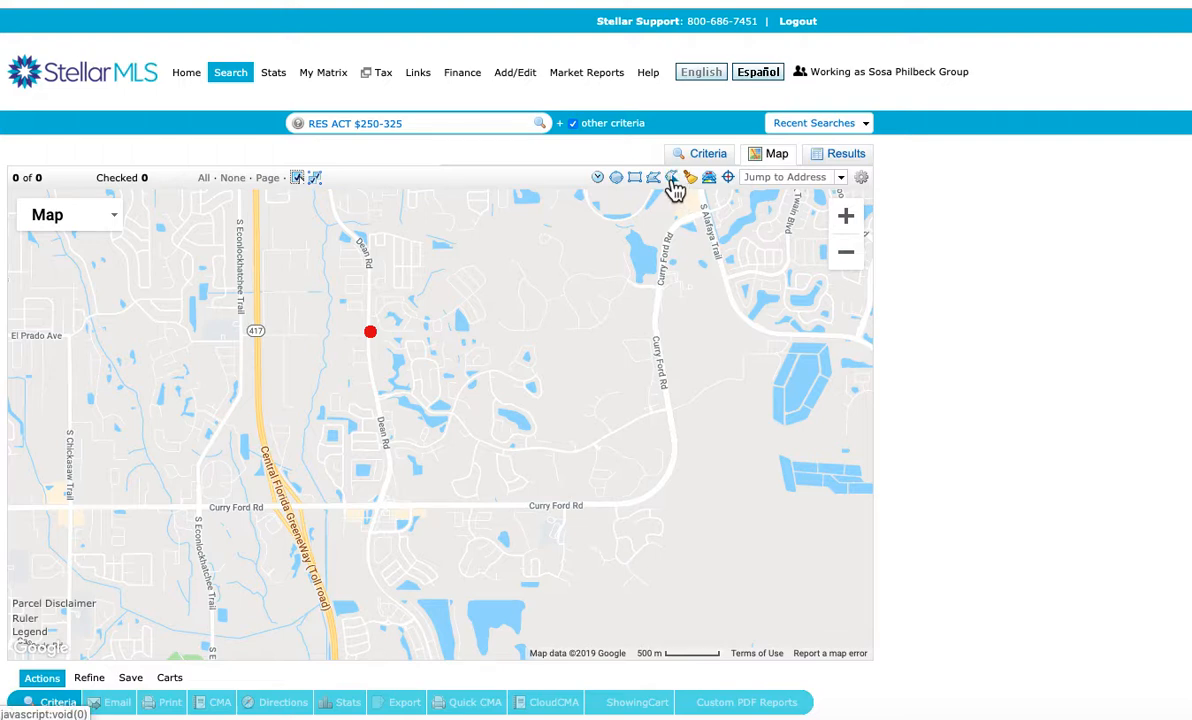
click(370, 333)
click(385, 366)
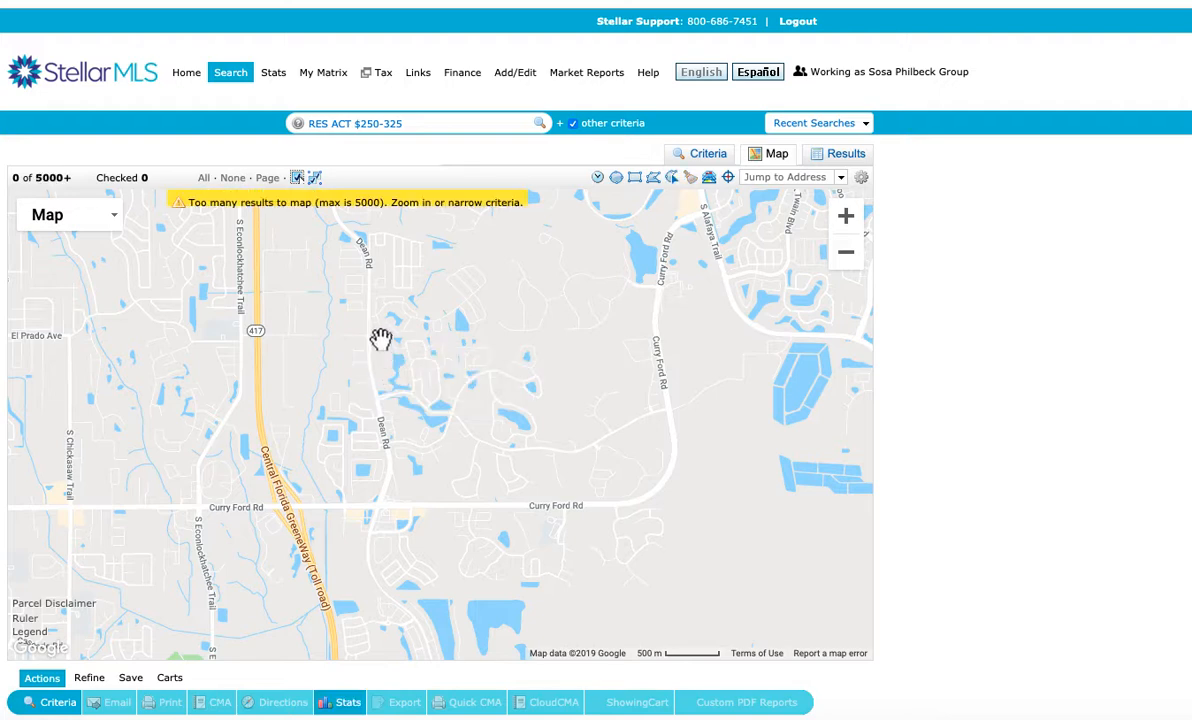
Draw a freehand search area on the map enclosing the neighbourhood between Dean Rd and Curry Ford Rd
click(671, 177)
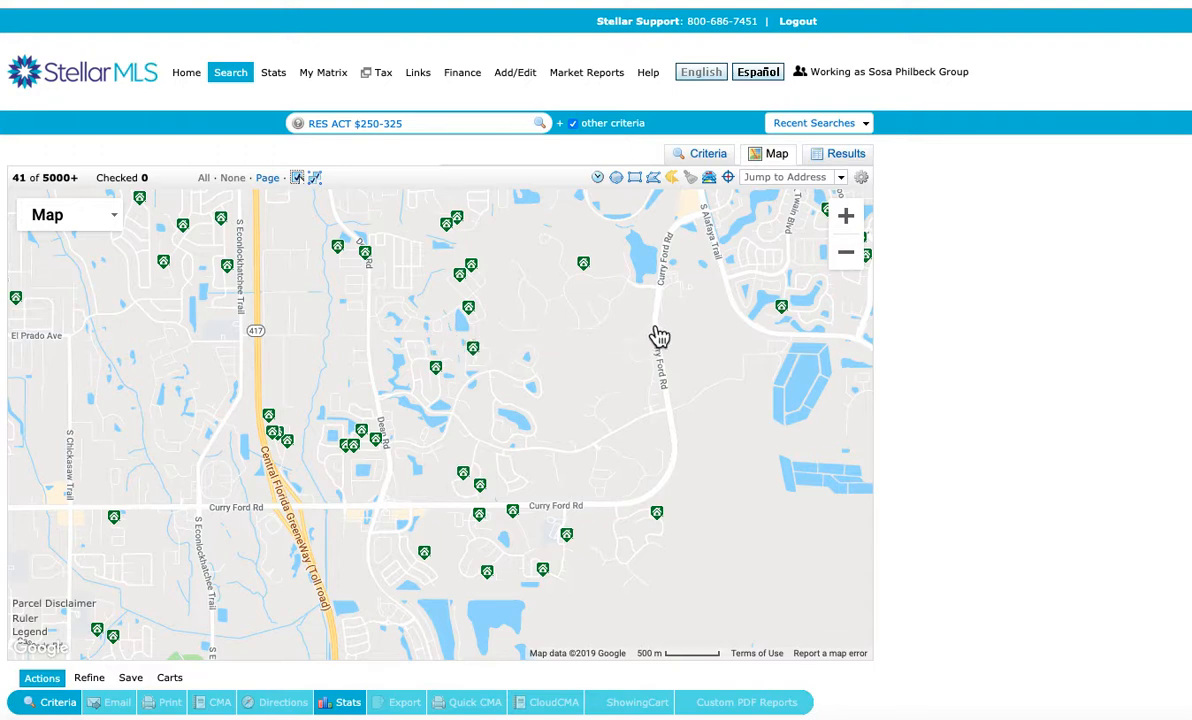
mouse_move(650, 326)
mouse_down()
mouse_move(350, 330)
mouse_move(362, 331)
mouse_move(392, 398)
mouse_move(407, 505)
mouse_move(561, 524)
mouse_move(660, 503)
mouse_move(679, 447)
mouse_move(648, 330)
mouse_up()
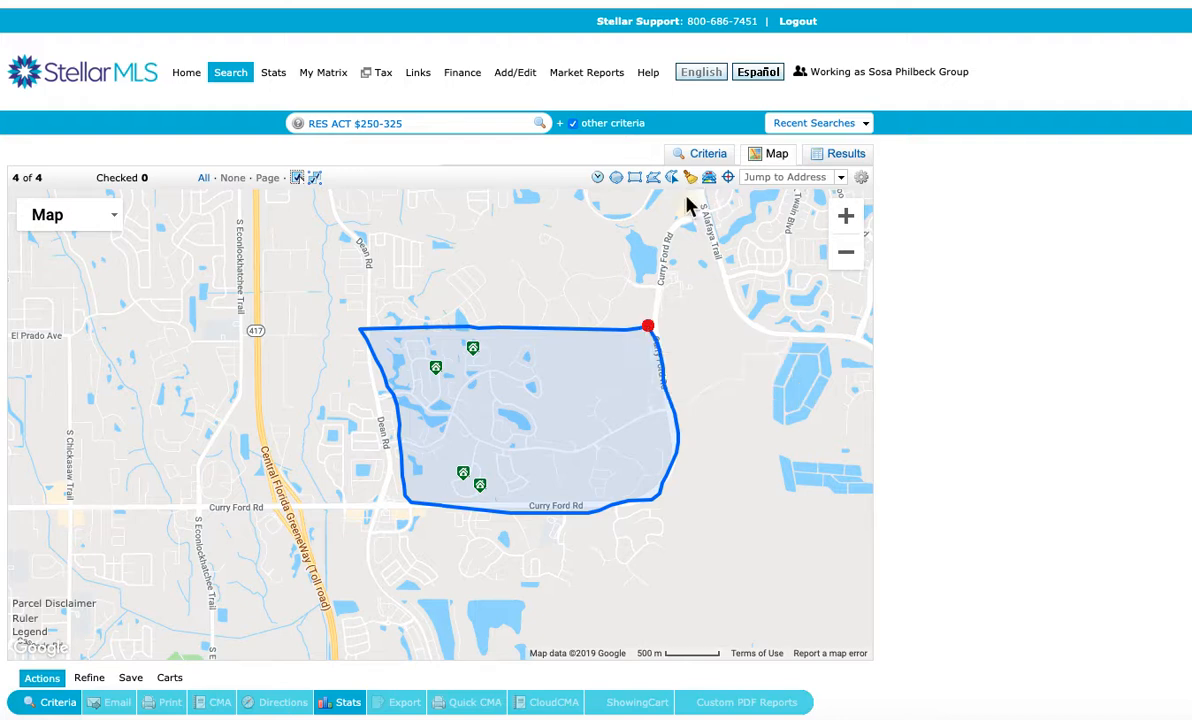
click(608, 426)
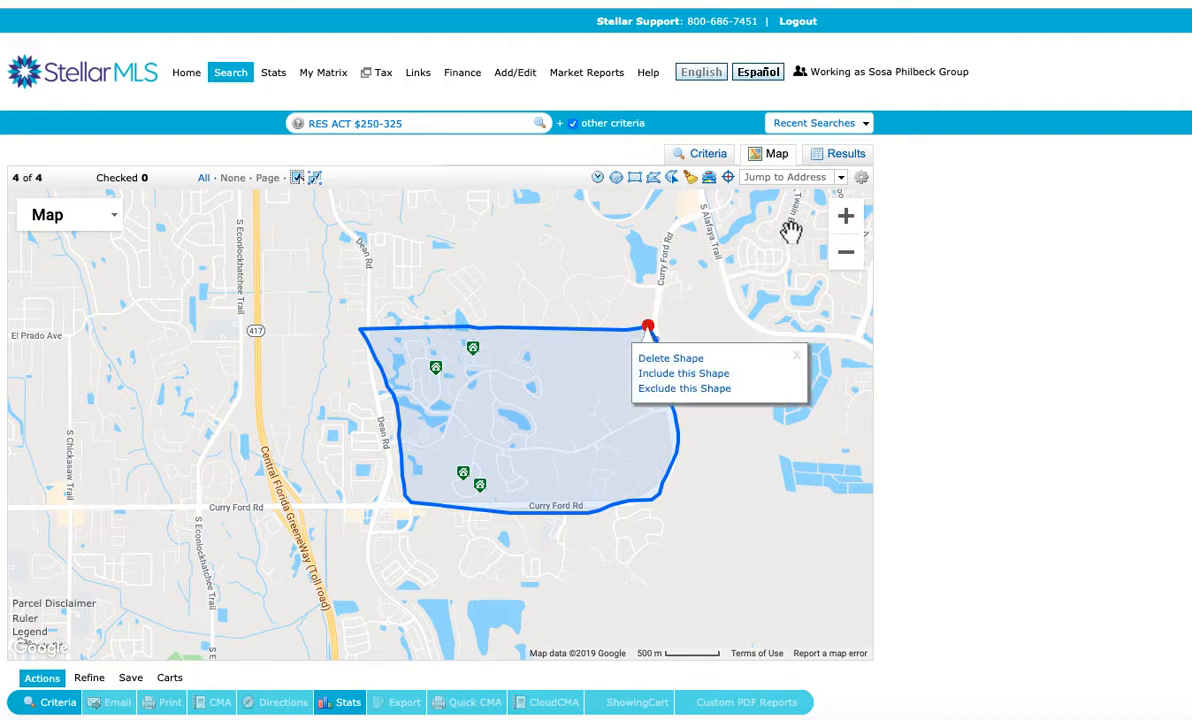
Select all listings in the search results and start saving the search as a new auto email
click(844, 160)
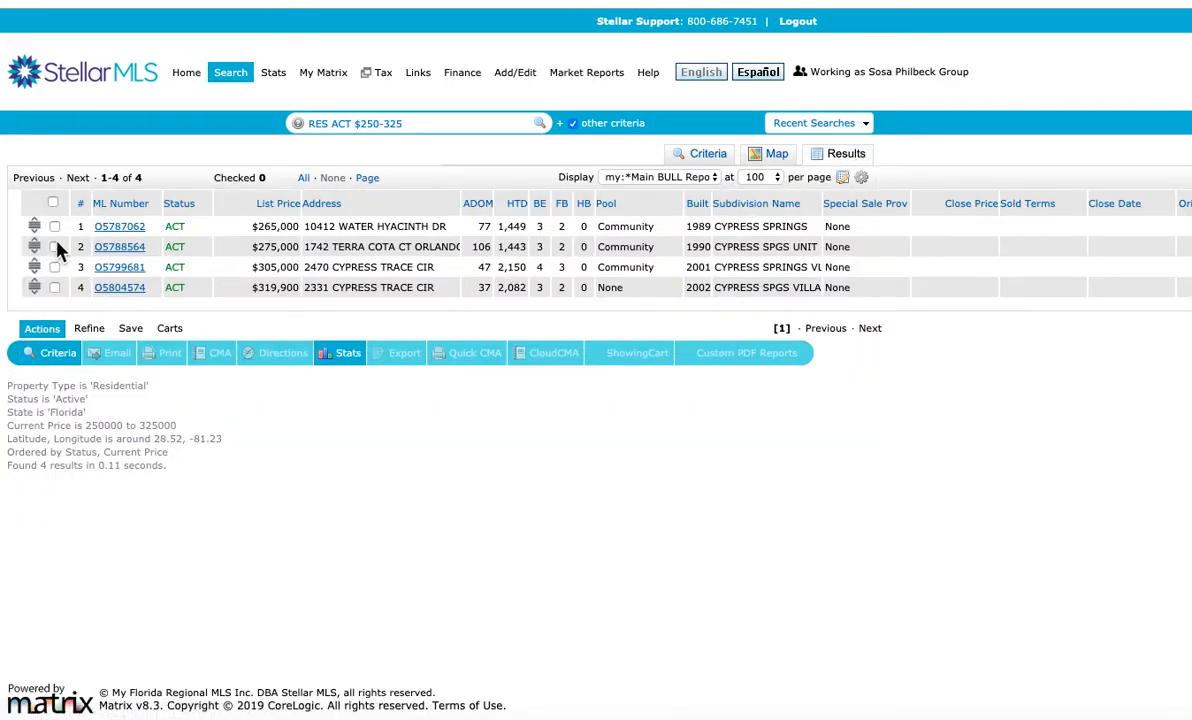
click(53, 204)
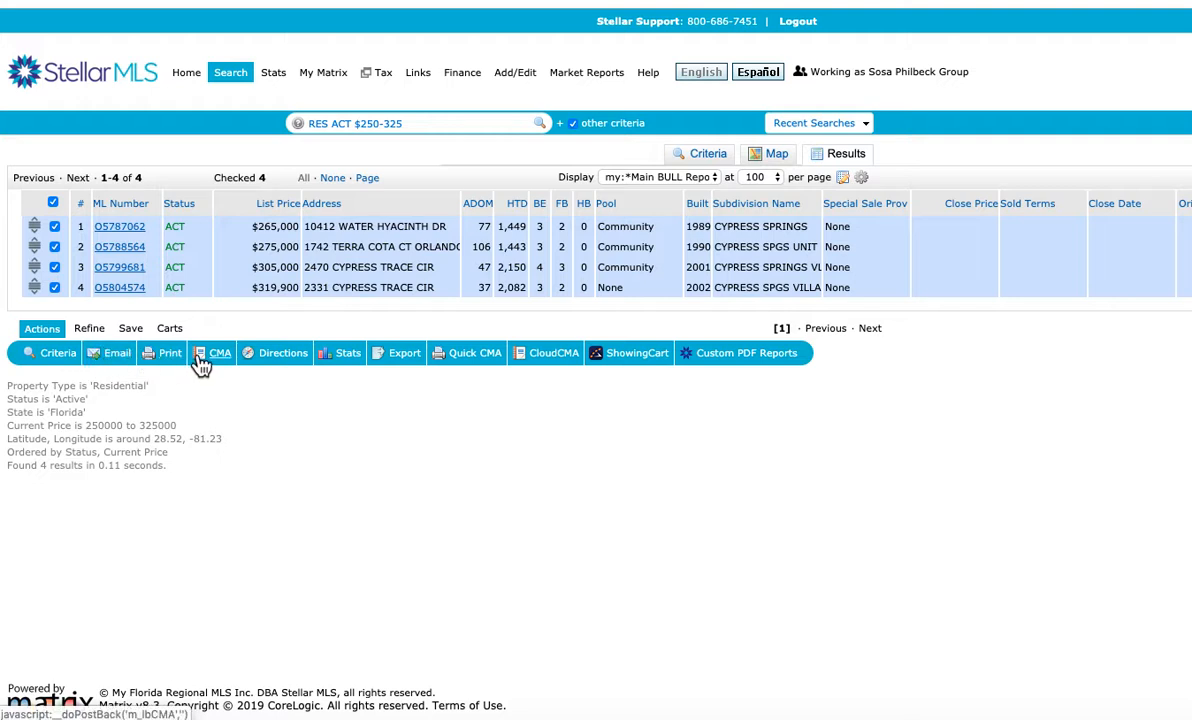
click(130, 329)
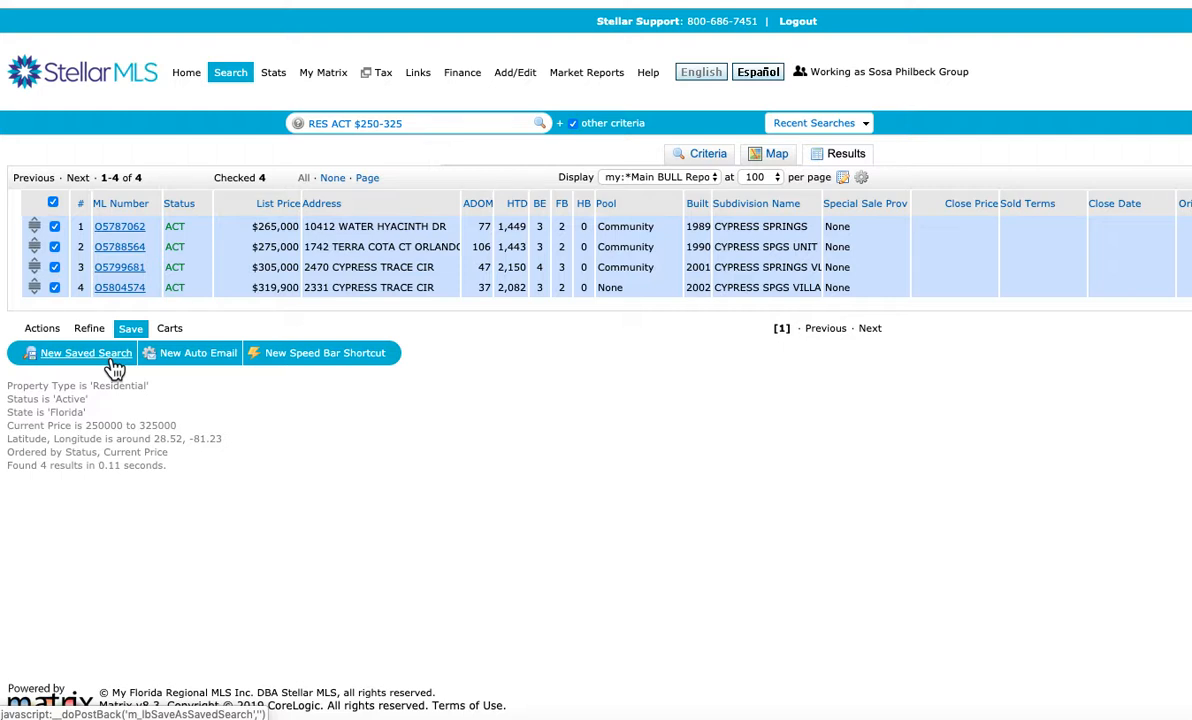
click(188, 358)
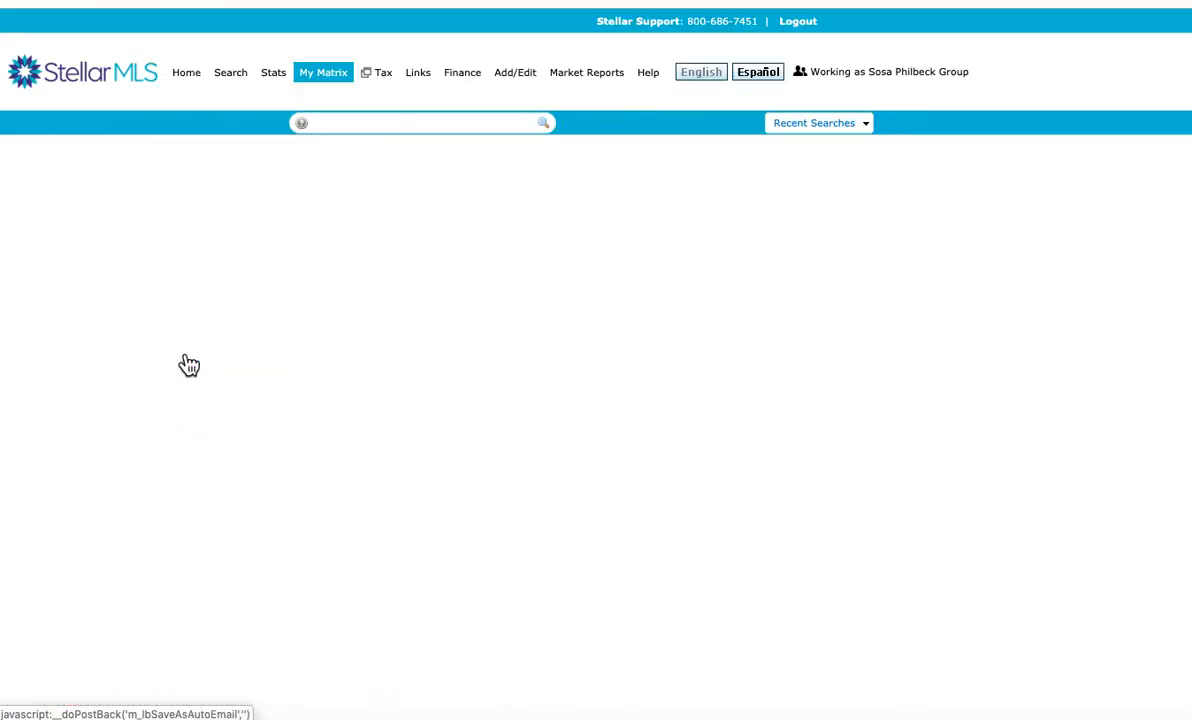
Choose the client as the auto email's contact and enter the subject as the client's full name followed by "'s options Cypress Springs"
click(210, 240)
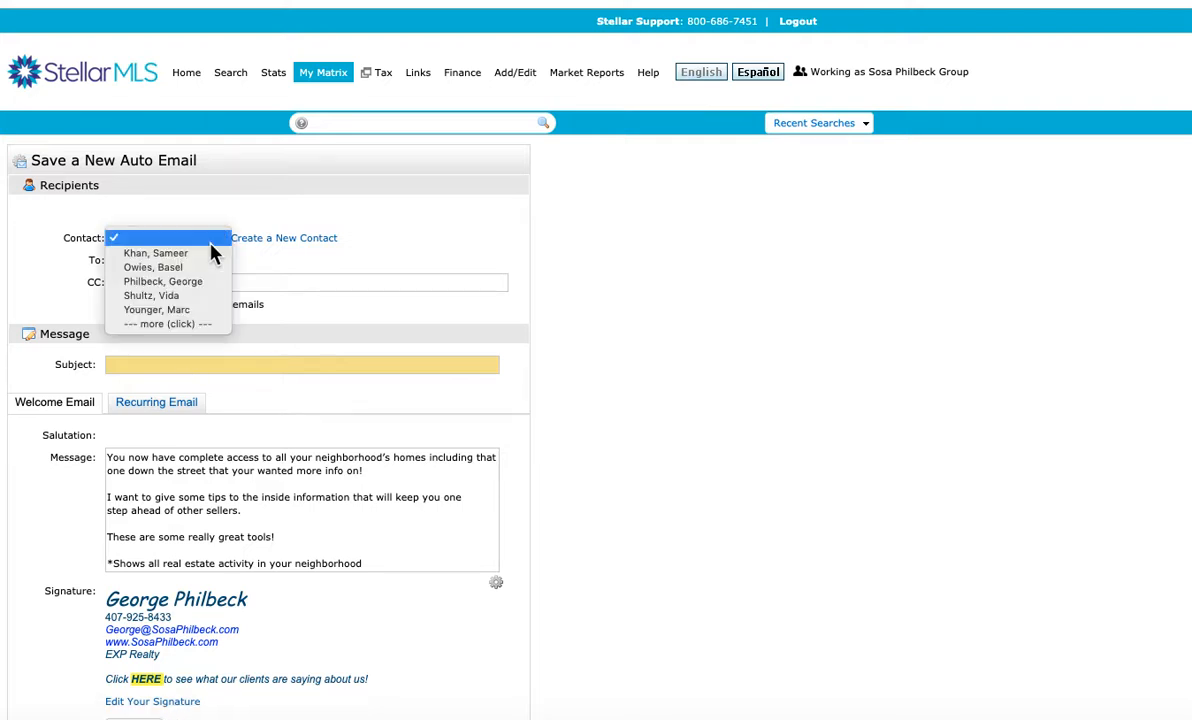
click(201, 291)
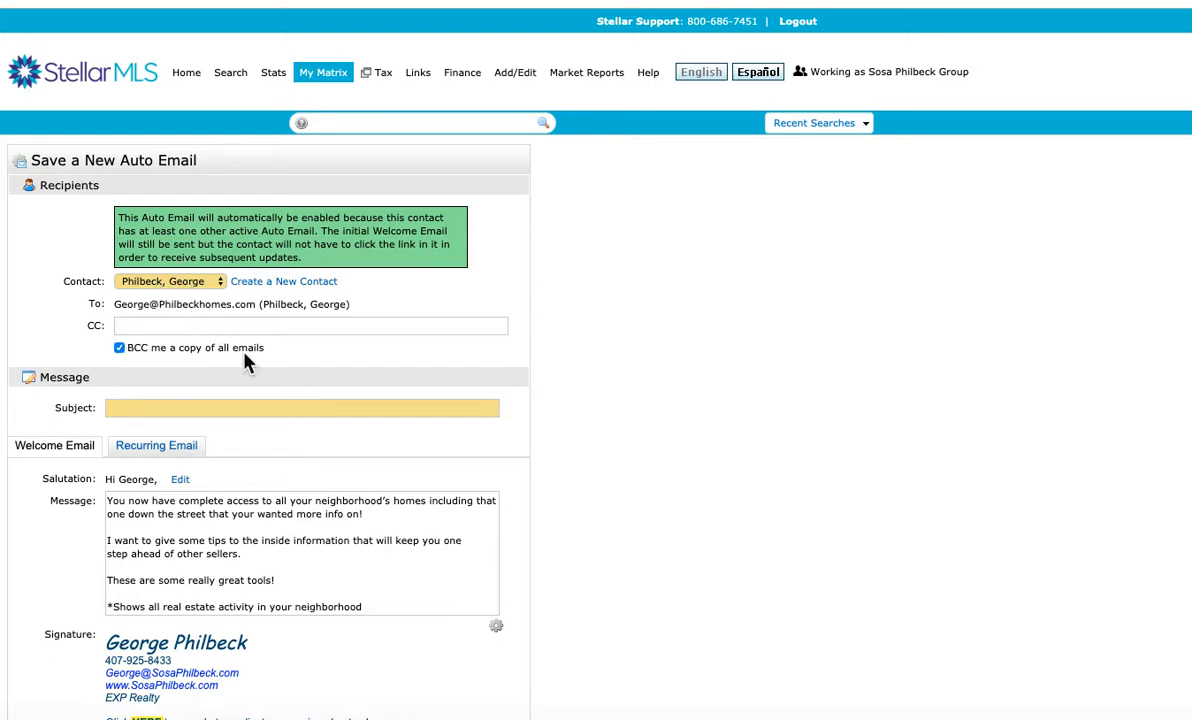
click(167, 404)
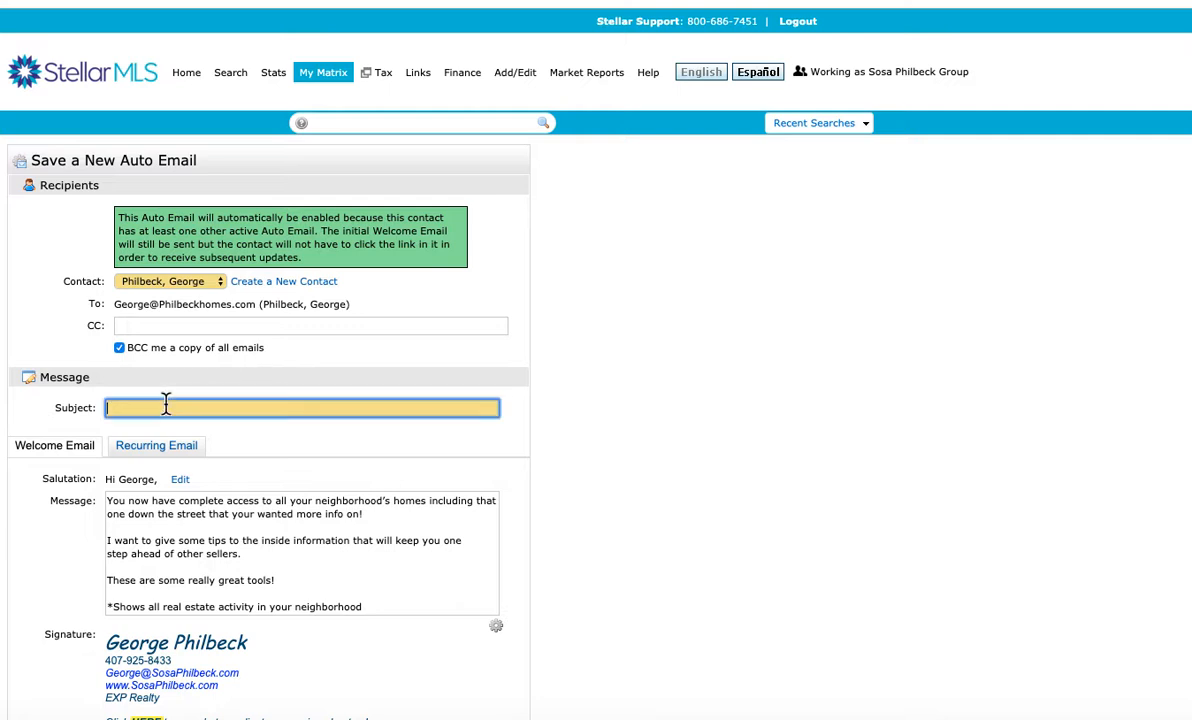
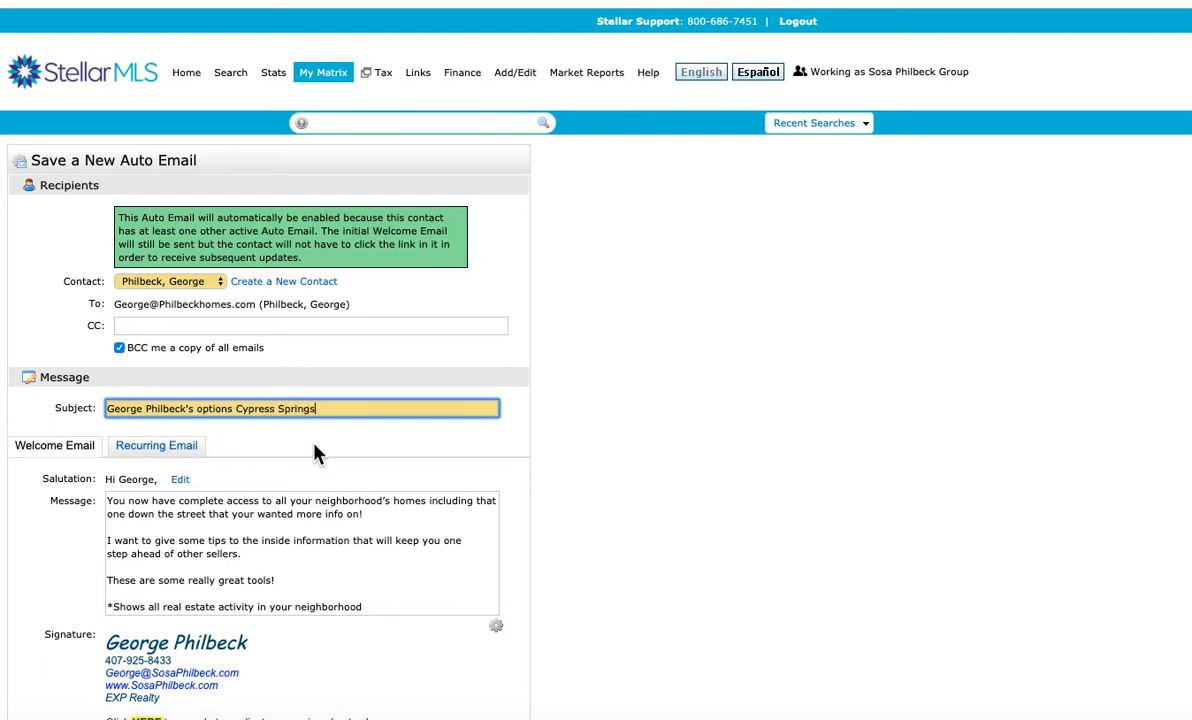
Review the welcome email message and bring up the recurring email message
scroll(300, 456, down, 3)
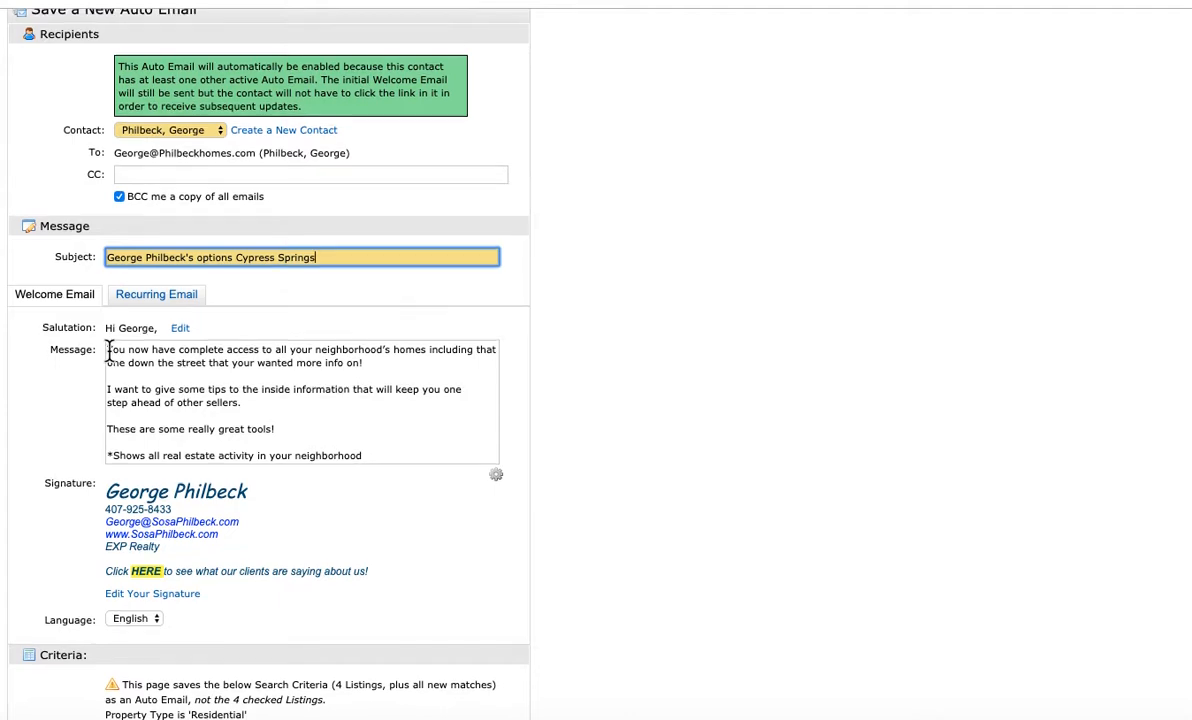
scroll(110, 351, up, 3)
mouse_move(333, 78)
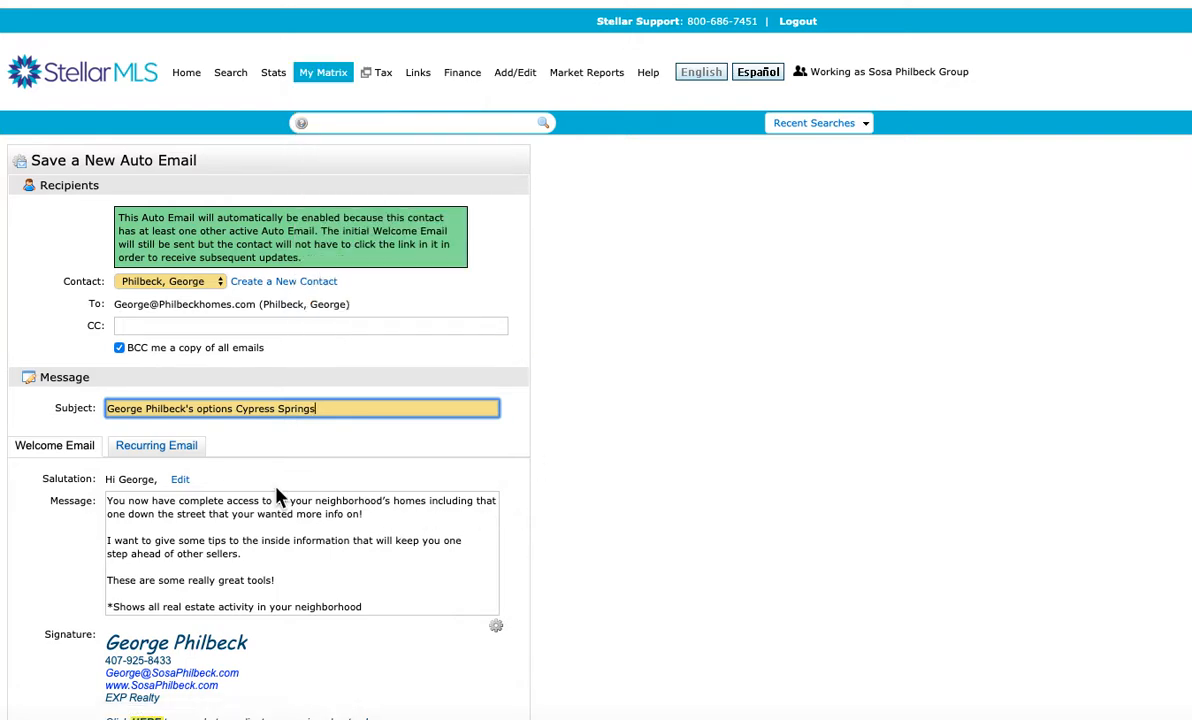
click(130, 450)
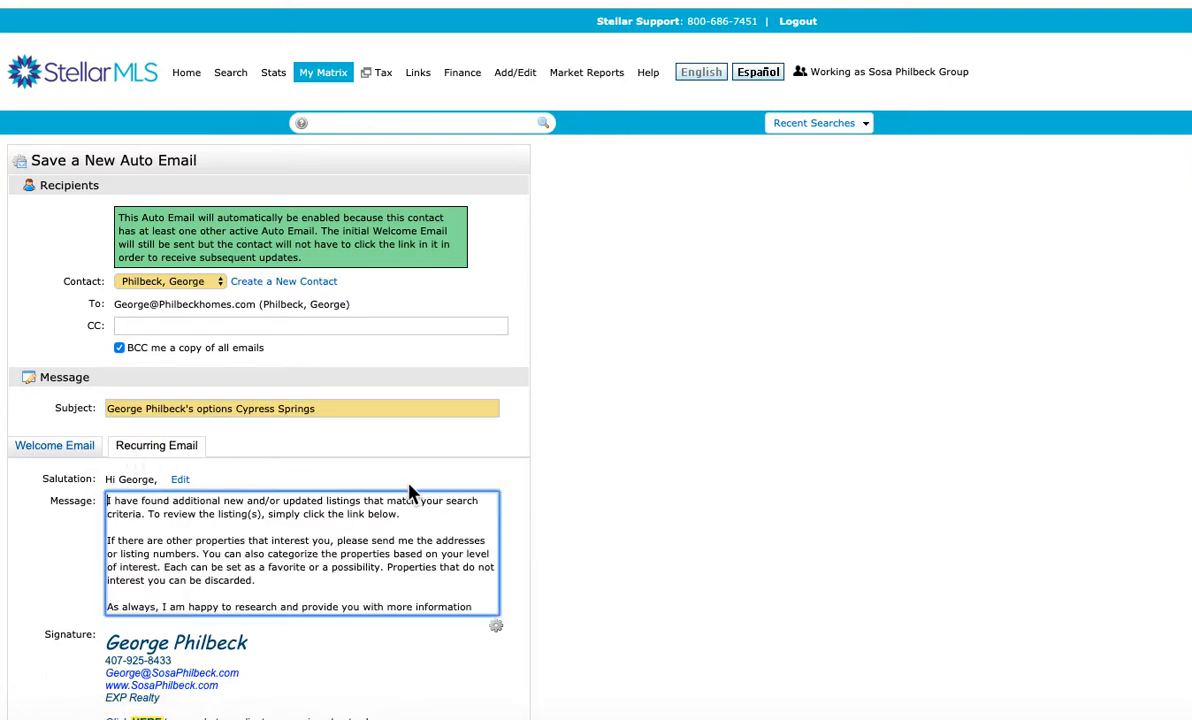
Set the auto email schedule to ASAP and review the filled-in recipient, message, criteria and settings
scroll(505, 484, down, 5)
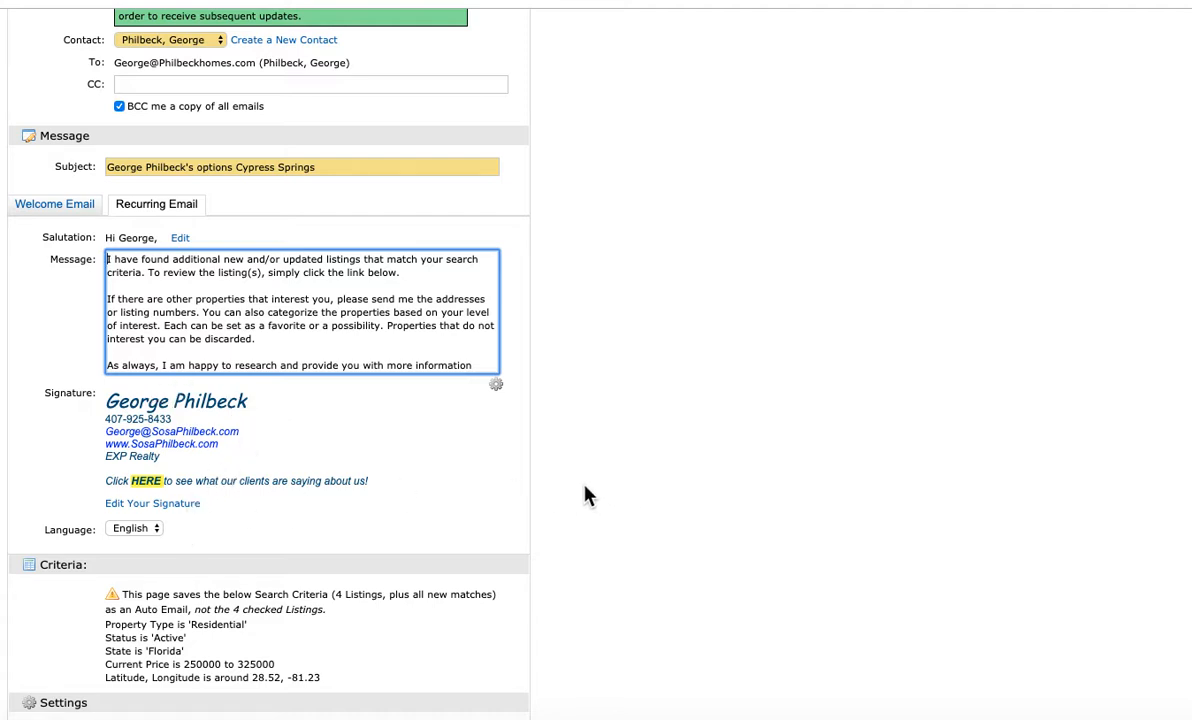
scroll(588, 495, down, 6)
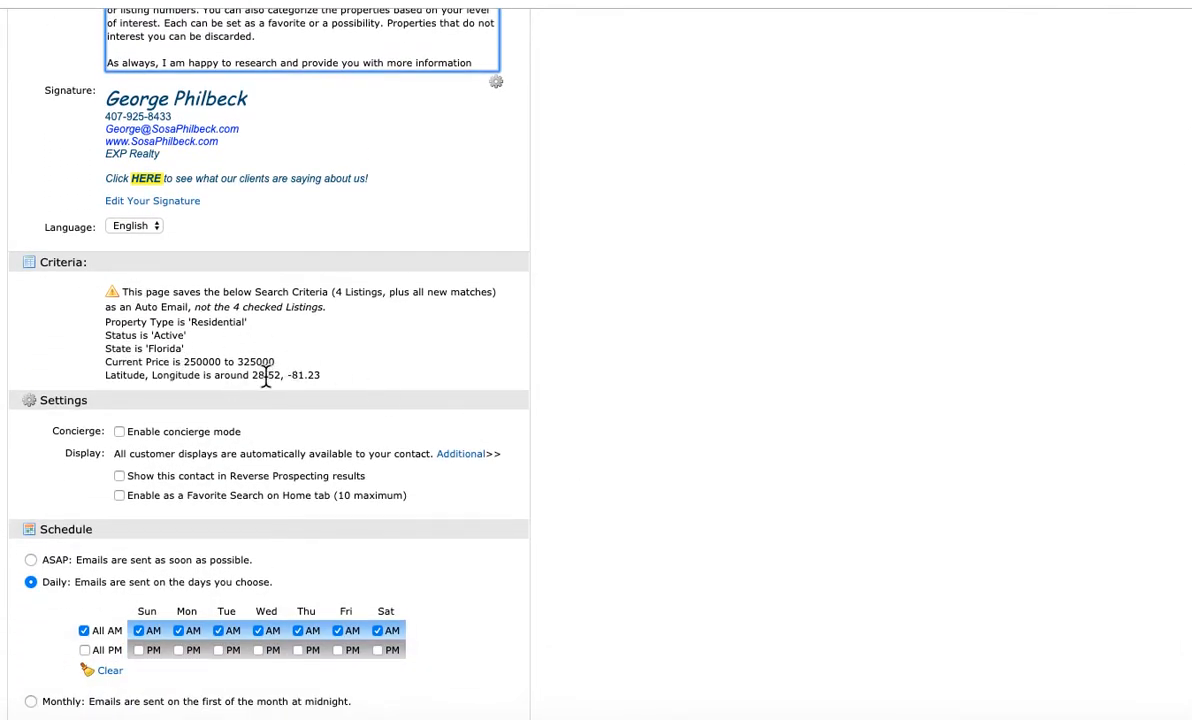
scroll(378, 410, down, 3)
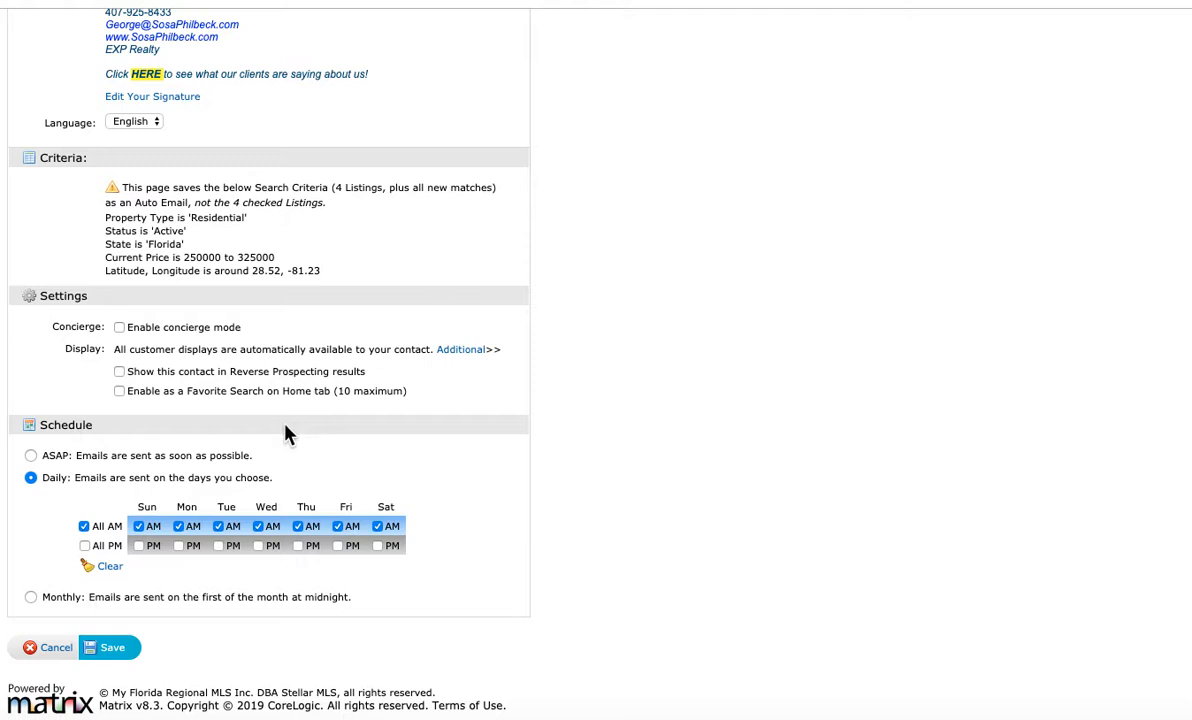
click(31, 456)
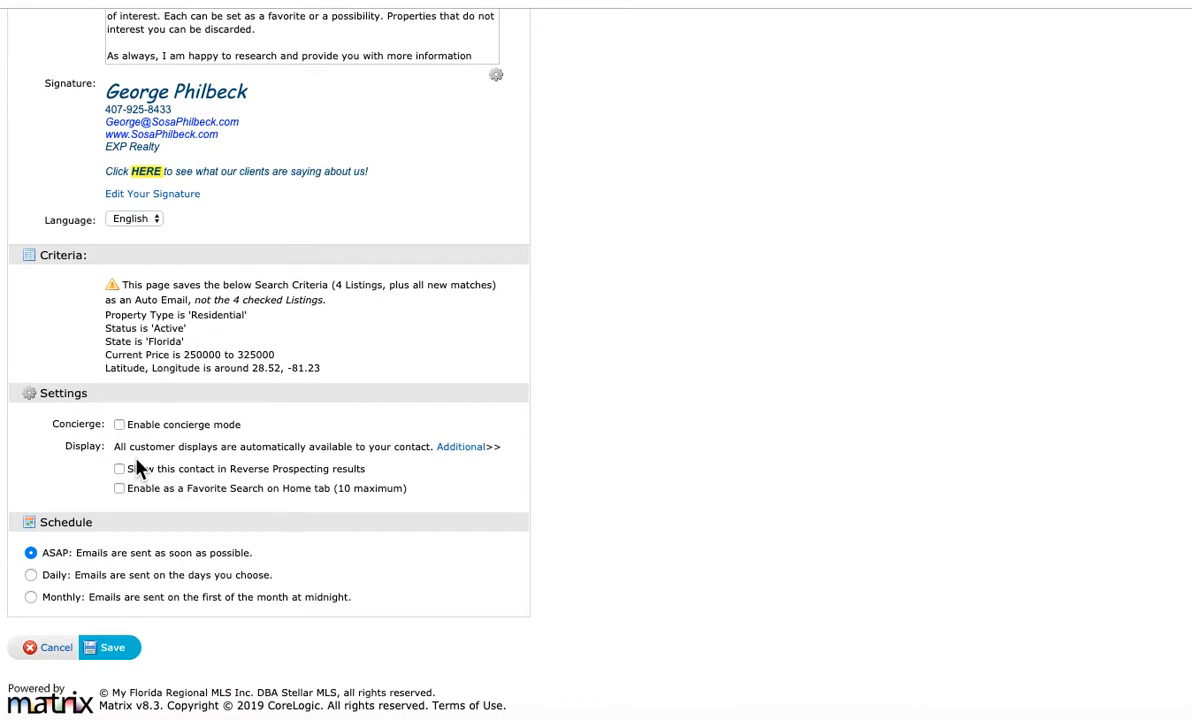
scroll(140, 462, up, 2)
scroll(148, 456, up, 1)
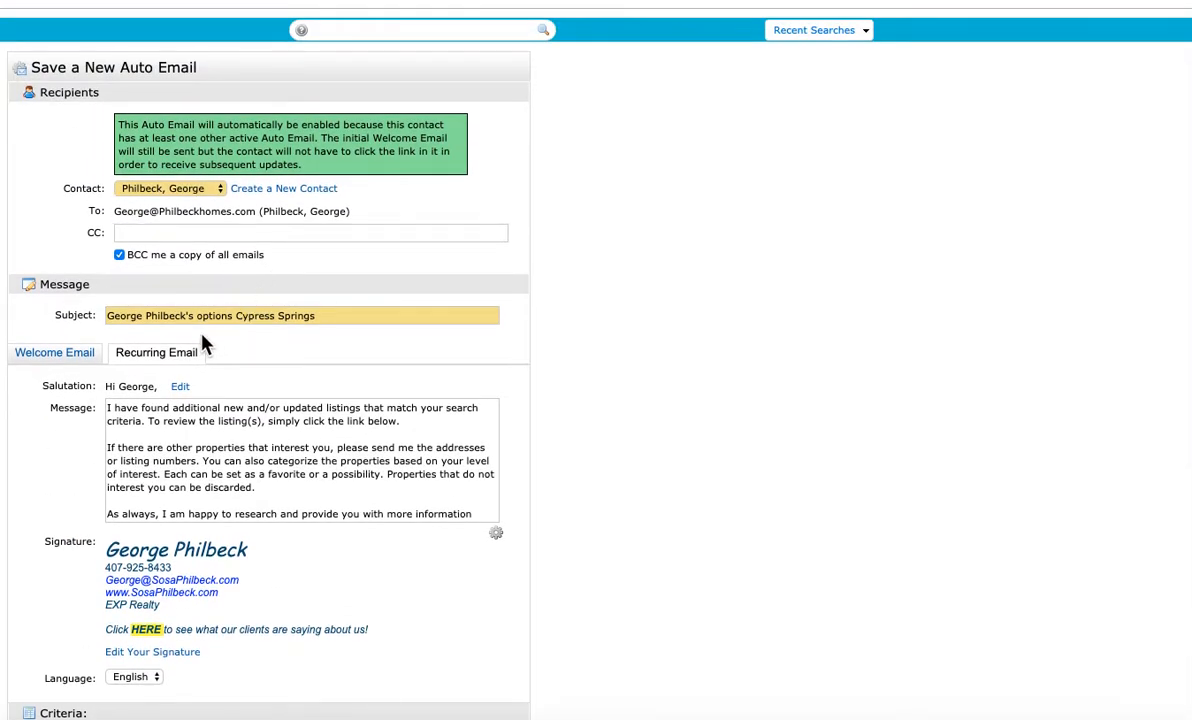
scroll(110, 333, up, 3)
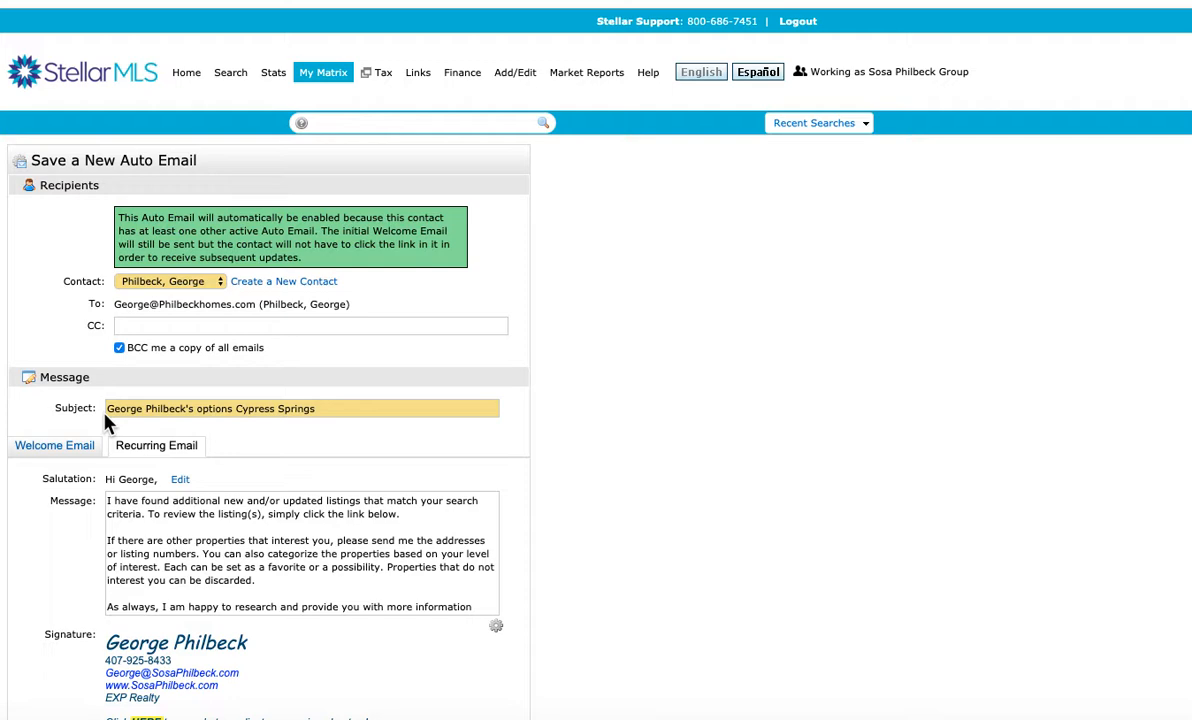
scroll(107, 420, down, 5)
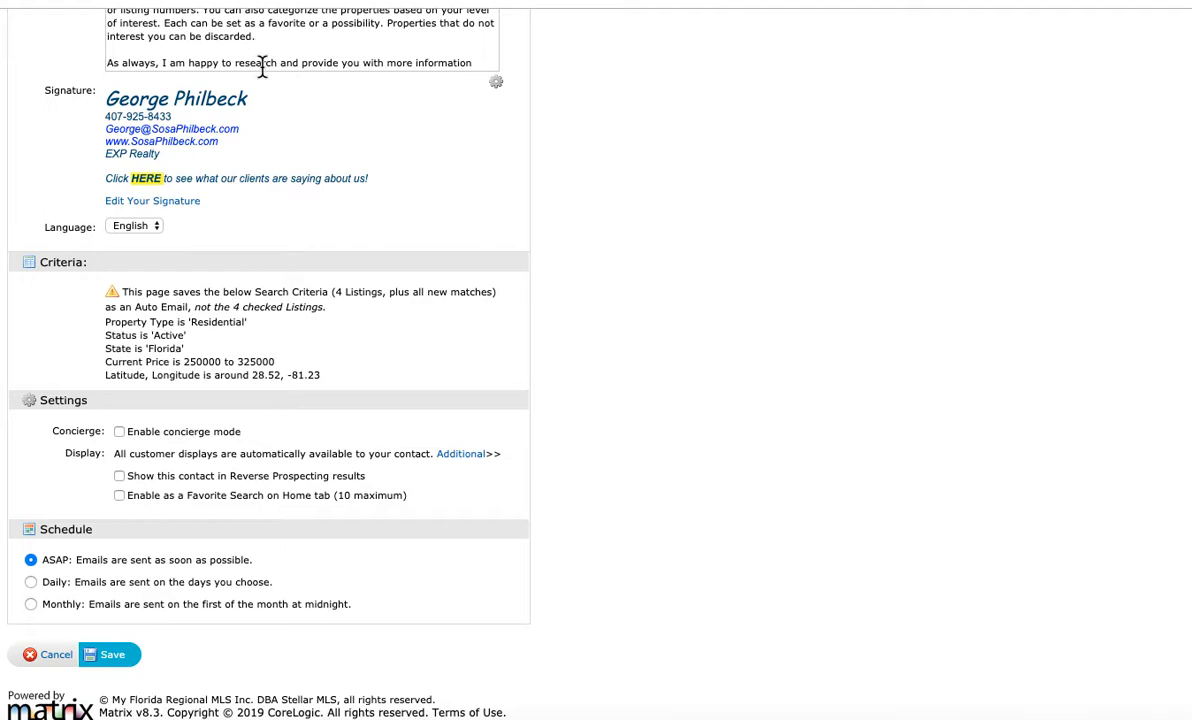
Recheck the recurring email message, search criteria and ASAP schedule, and save the new auto email
scroll(259, 86, up, 2)
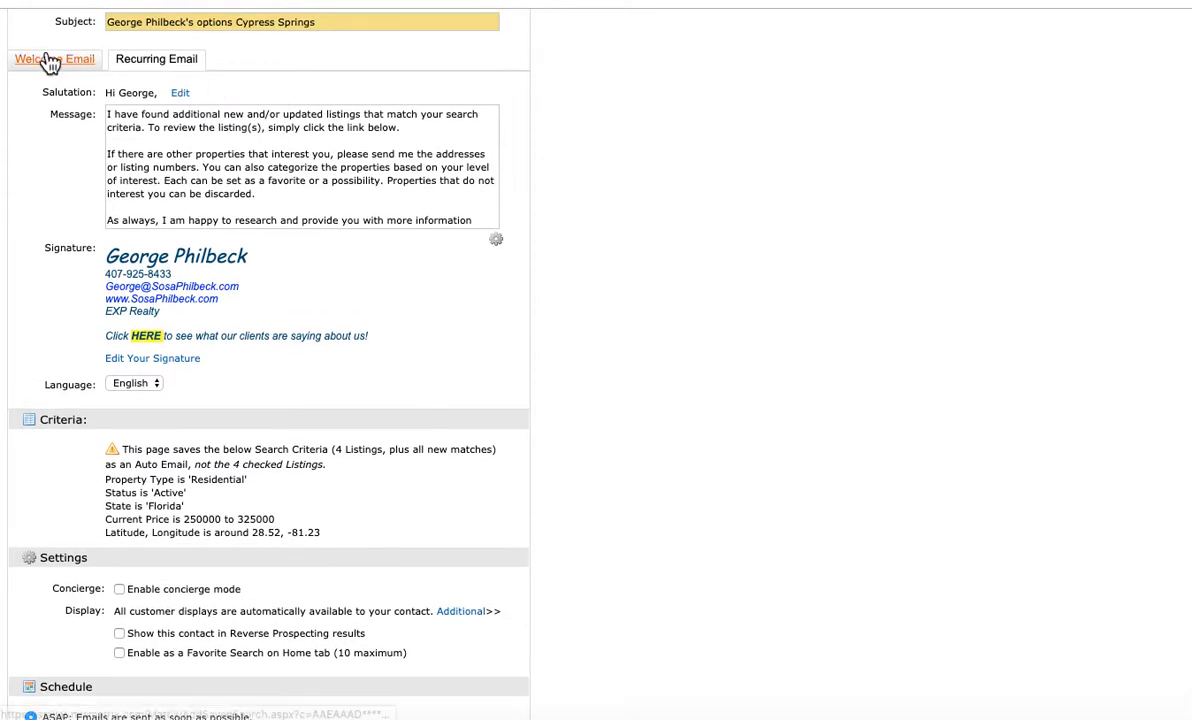
click(50, 60)
click(172, 60)
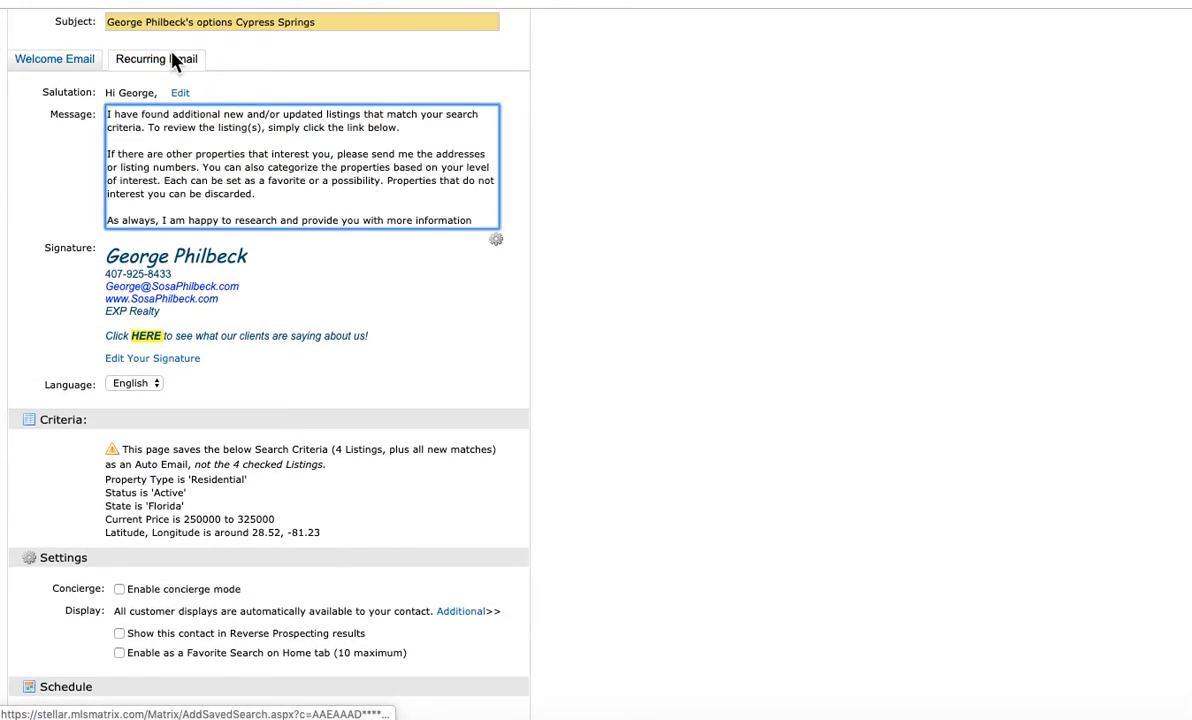
scroll(370, 264, down, 1)
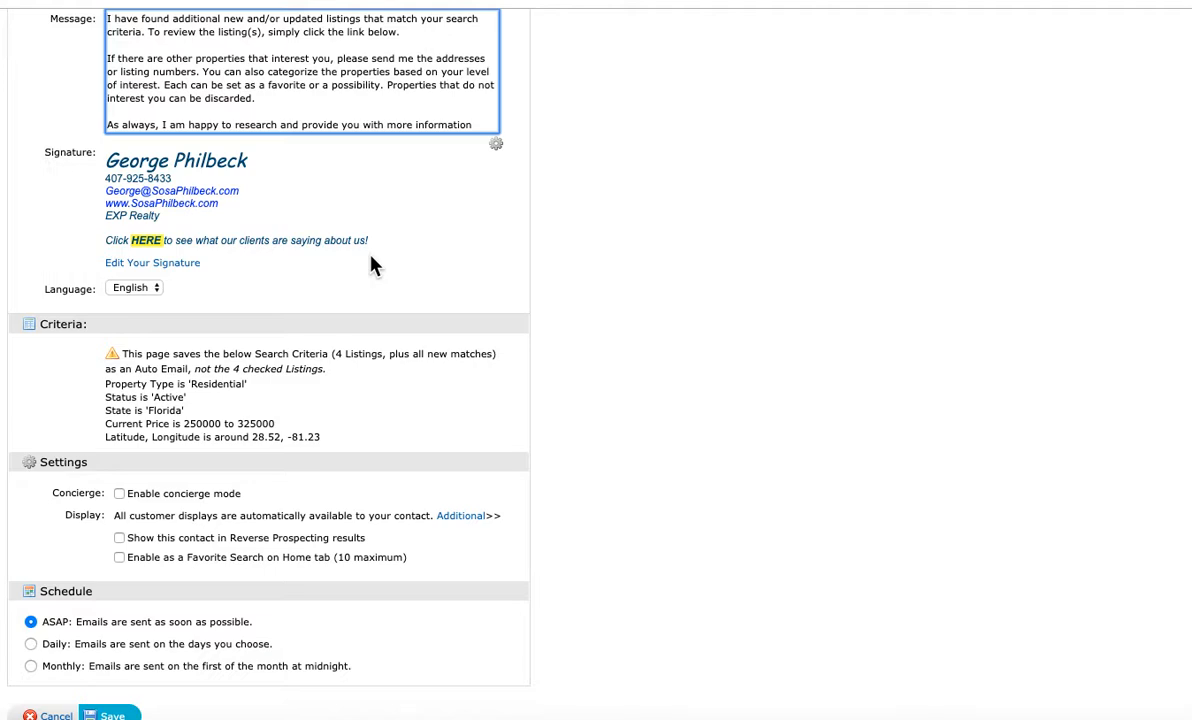
scroll(404, 255, up, 3)
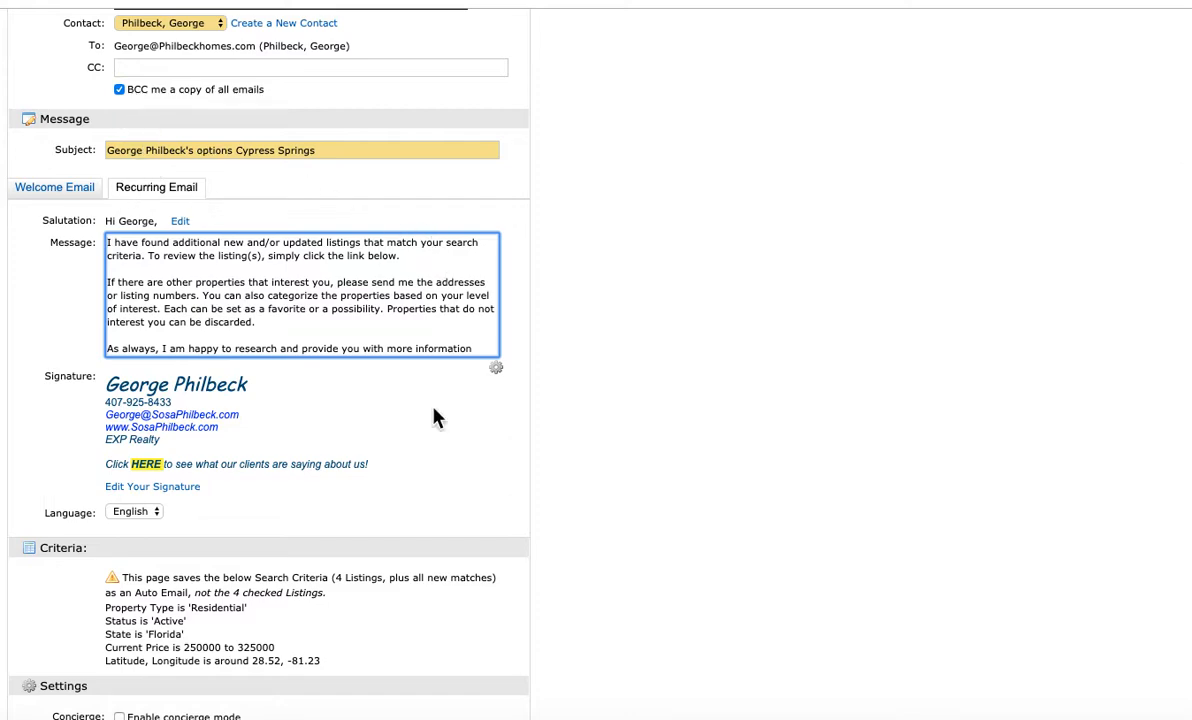
scroll(430, 425, down, 3)
scroll(430, 424, down, 1)
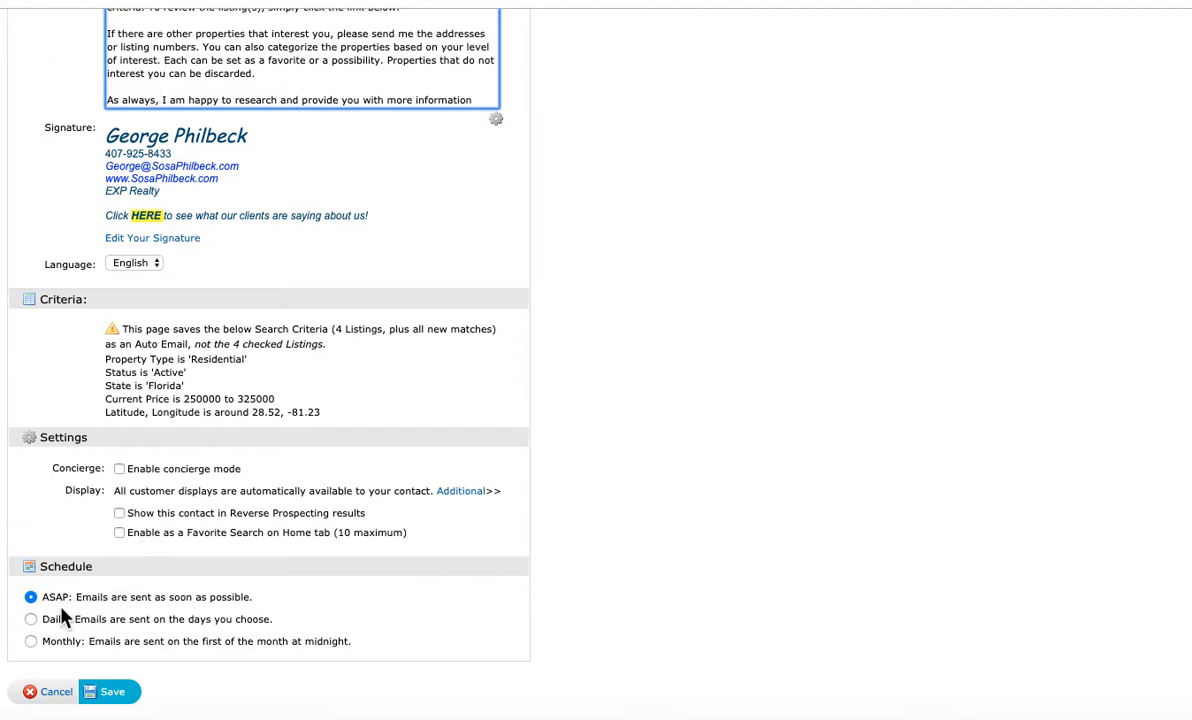
click(113, 693)
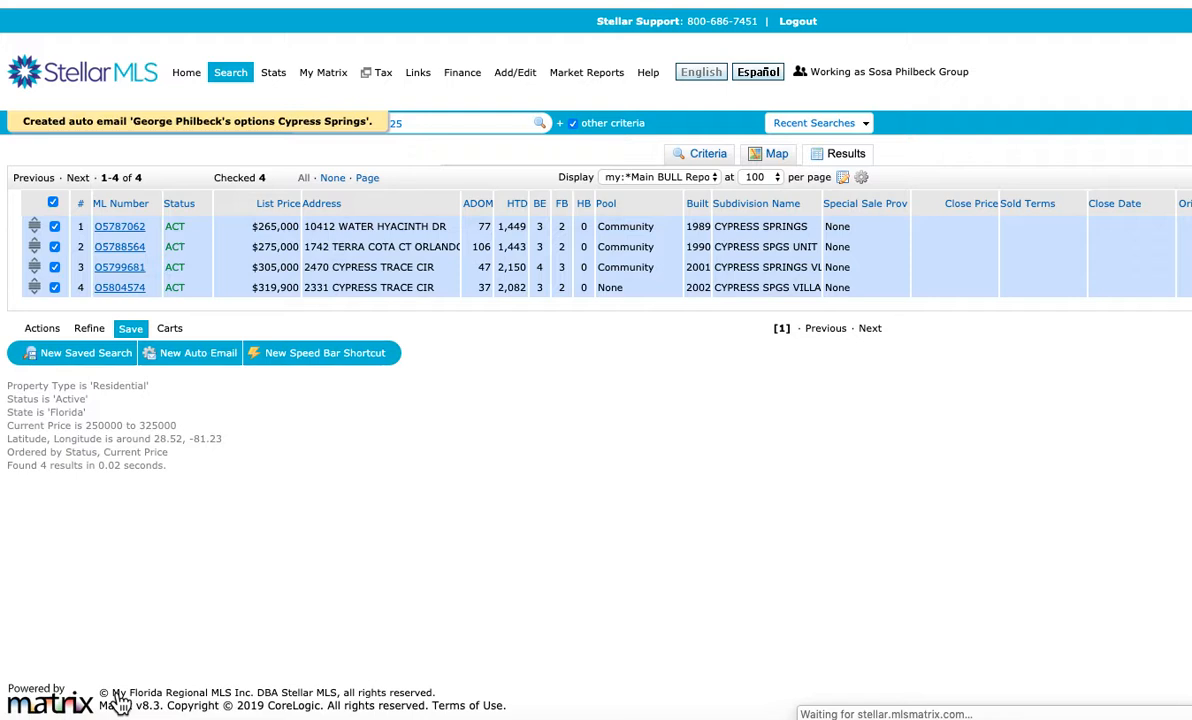
Open the list of auto emails and search it for the client's last name
mouse_move(331, 85)
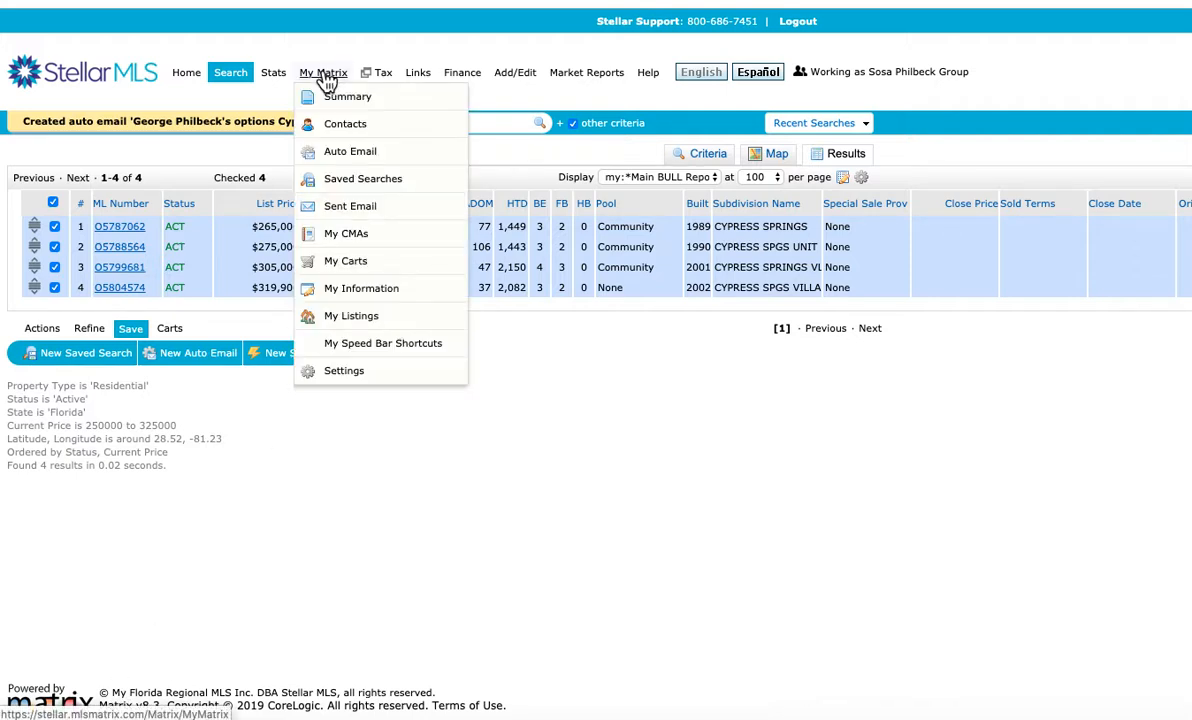
click(346, 155)
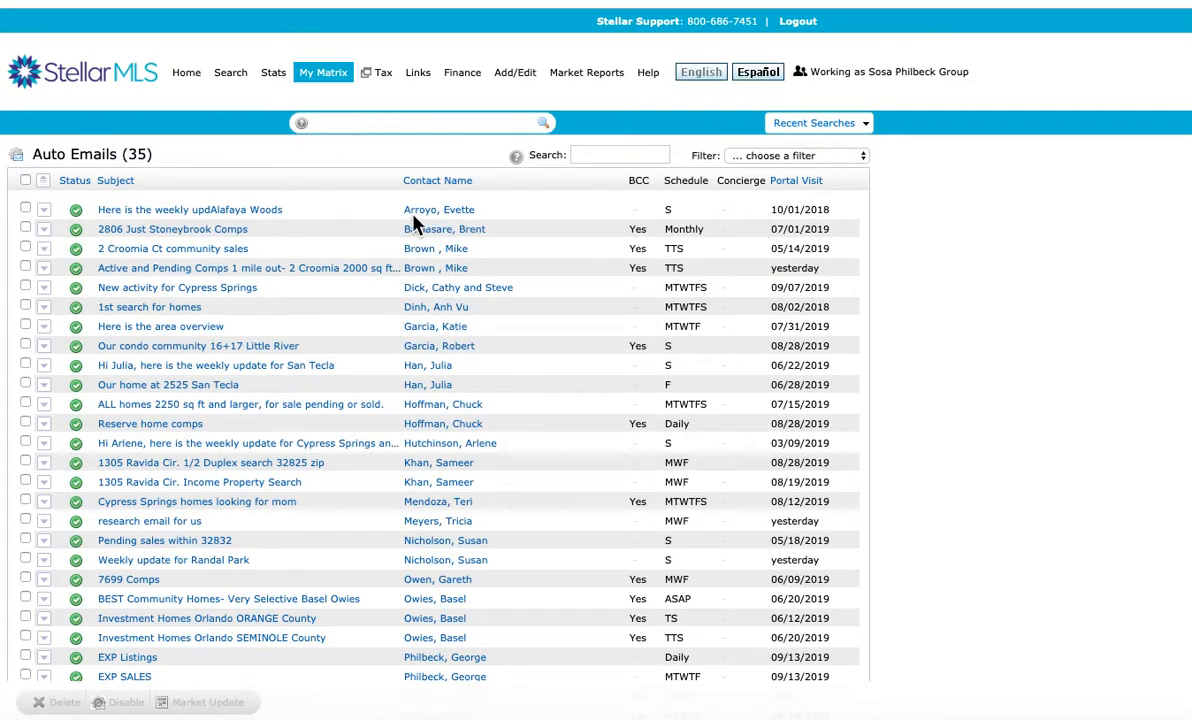
click(574, 153)
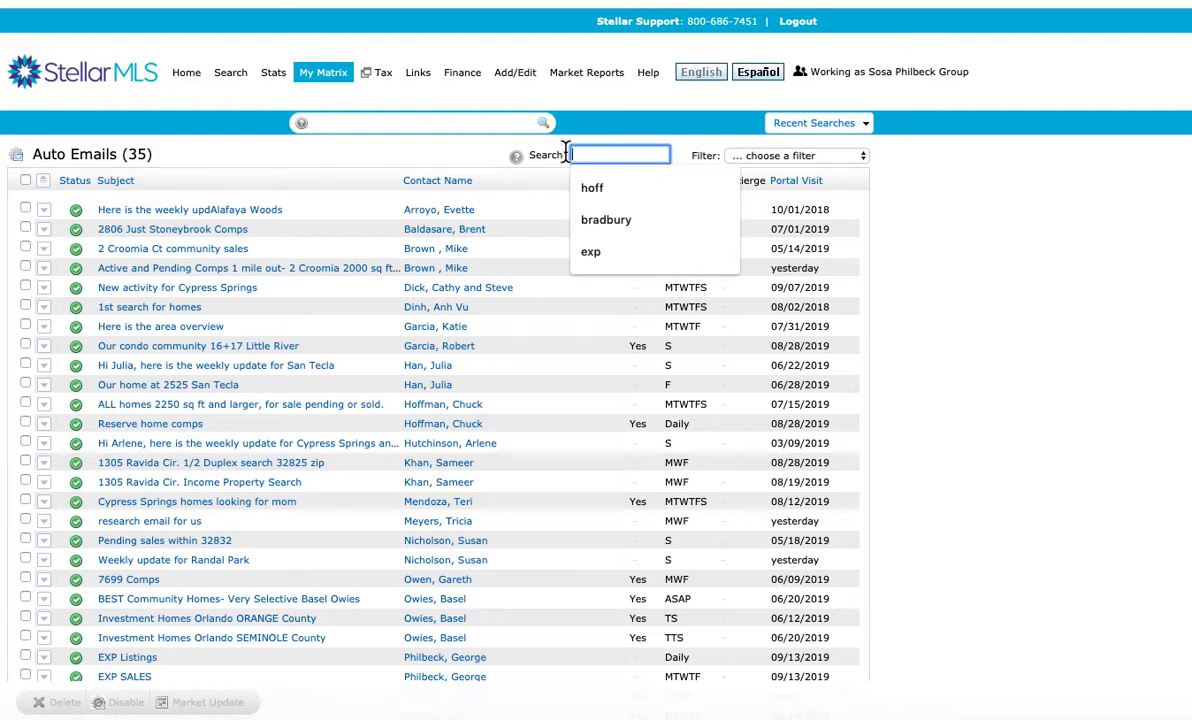
text(philbec)
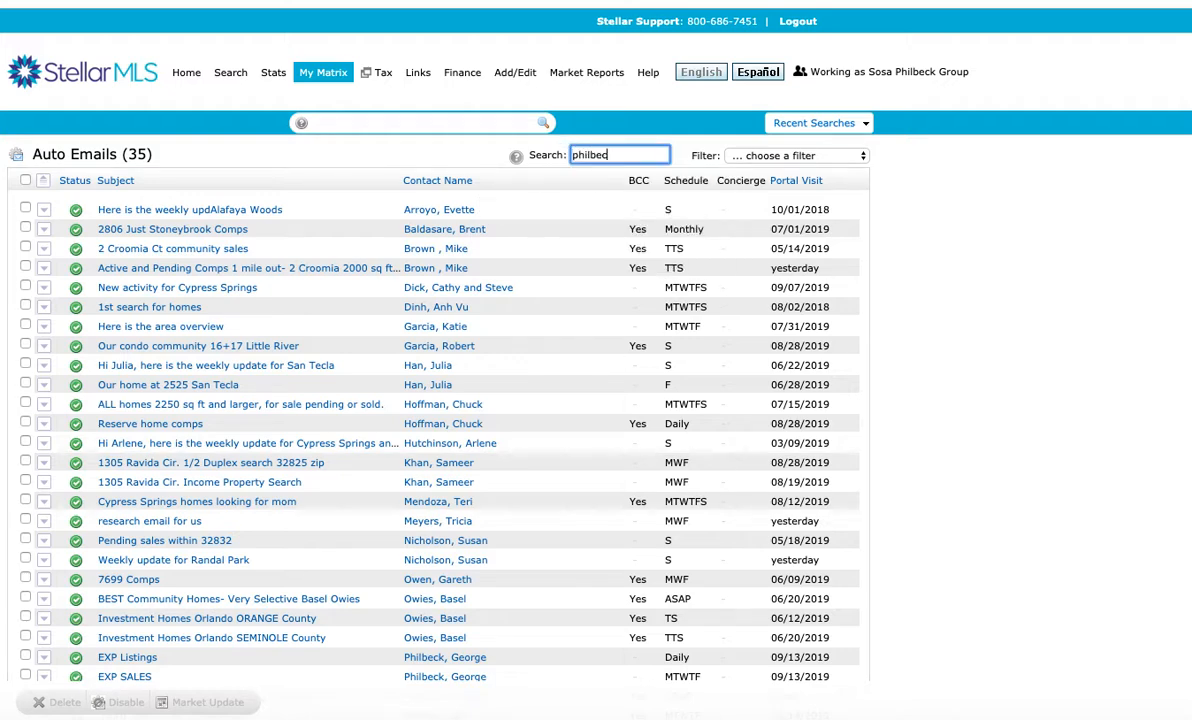
text(k)
key(Return)
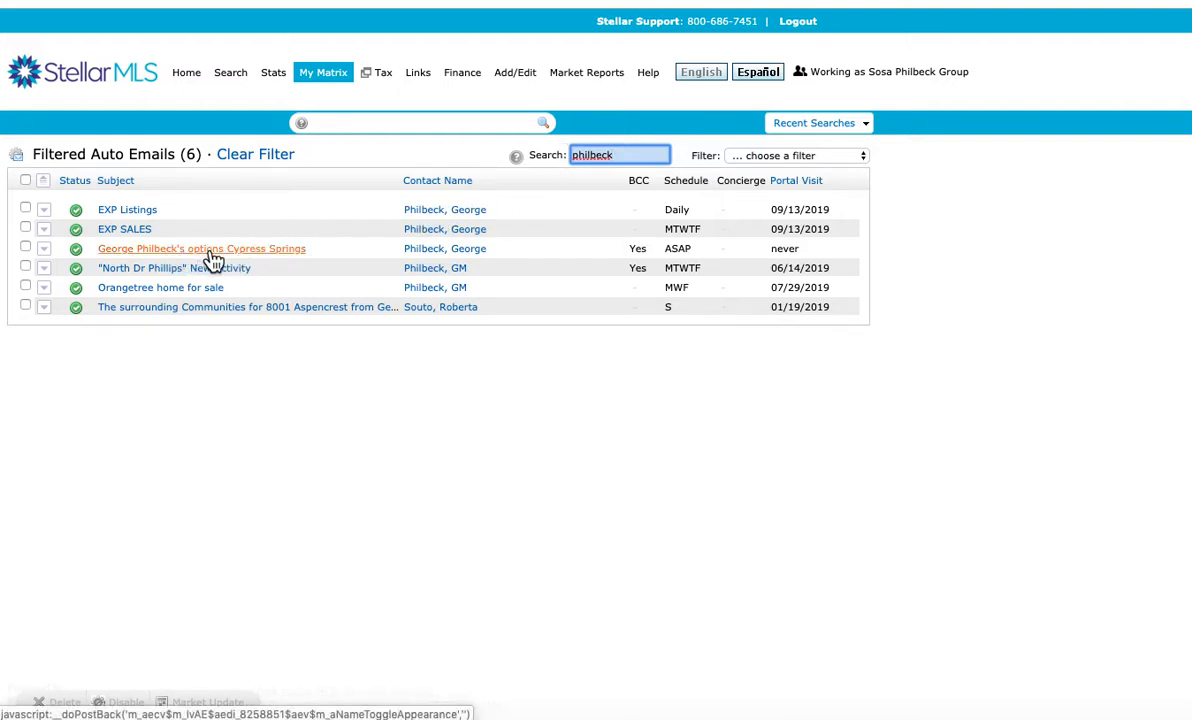
Expand the client's Cypress Springs options auto email, delete it and confirm the deletion
click(25, 248)
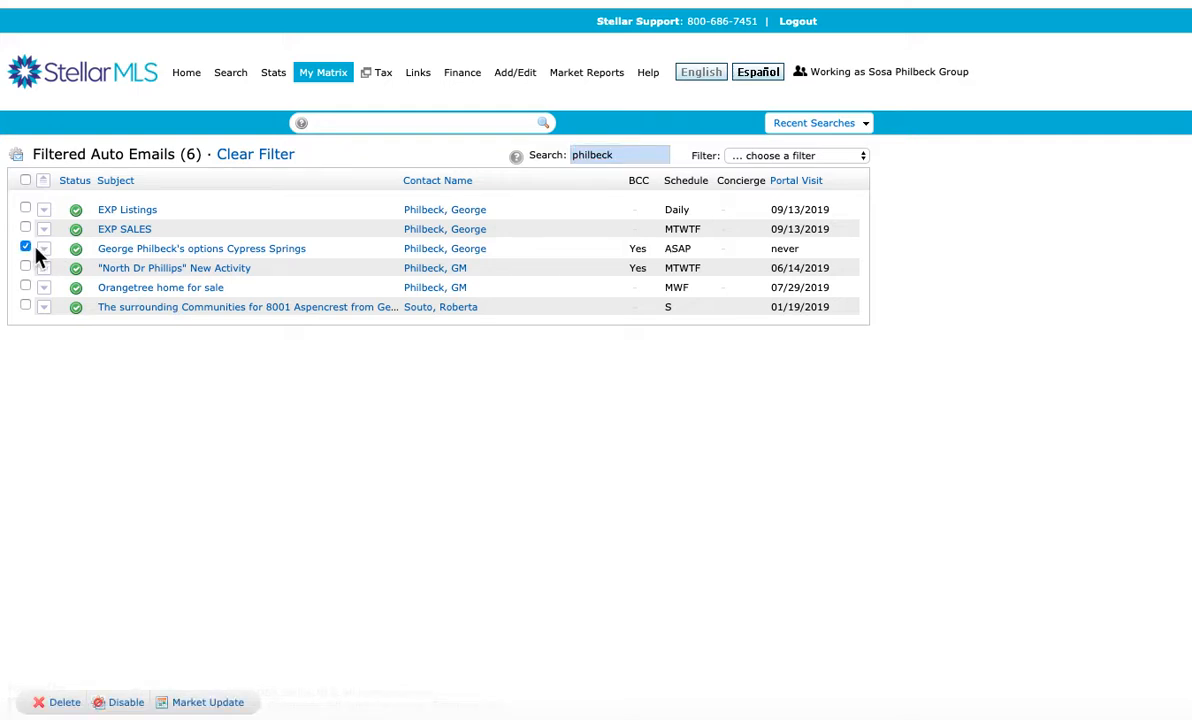
click(43, 249)
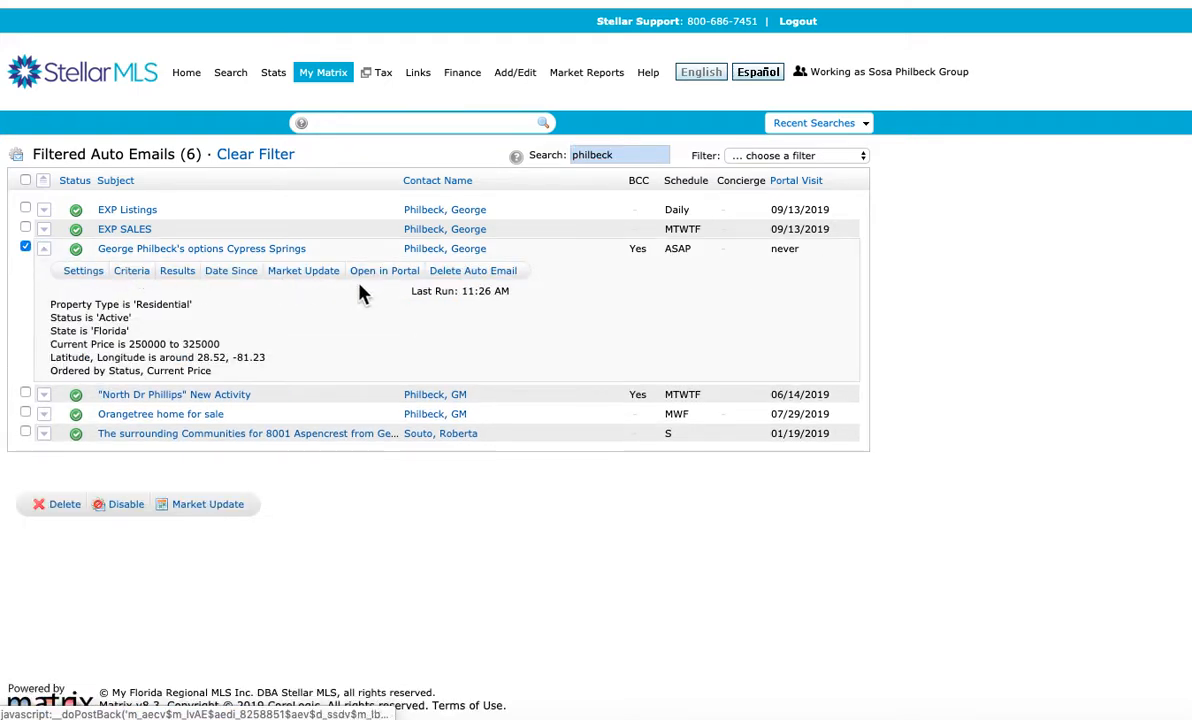
click(468, 277)
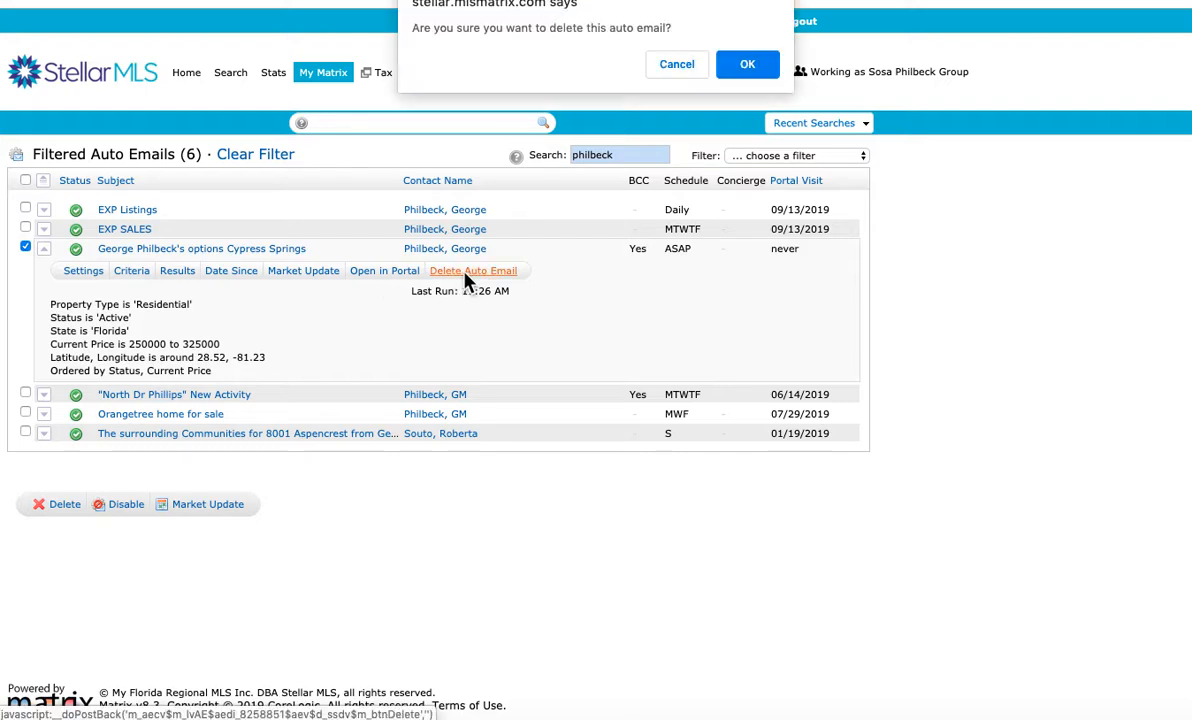
click(747, 66)
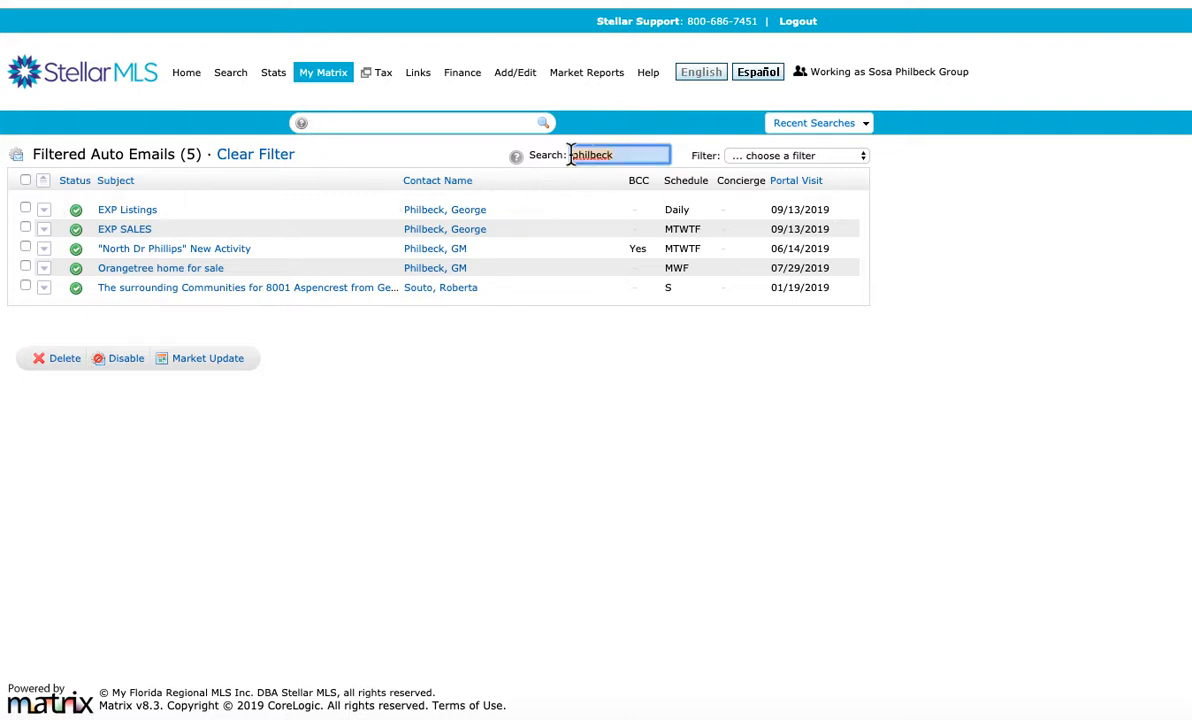
Reload the full list of auto emails and search it for "cypress springs"
click(327, 76)
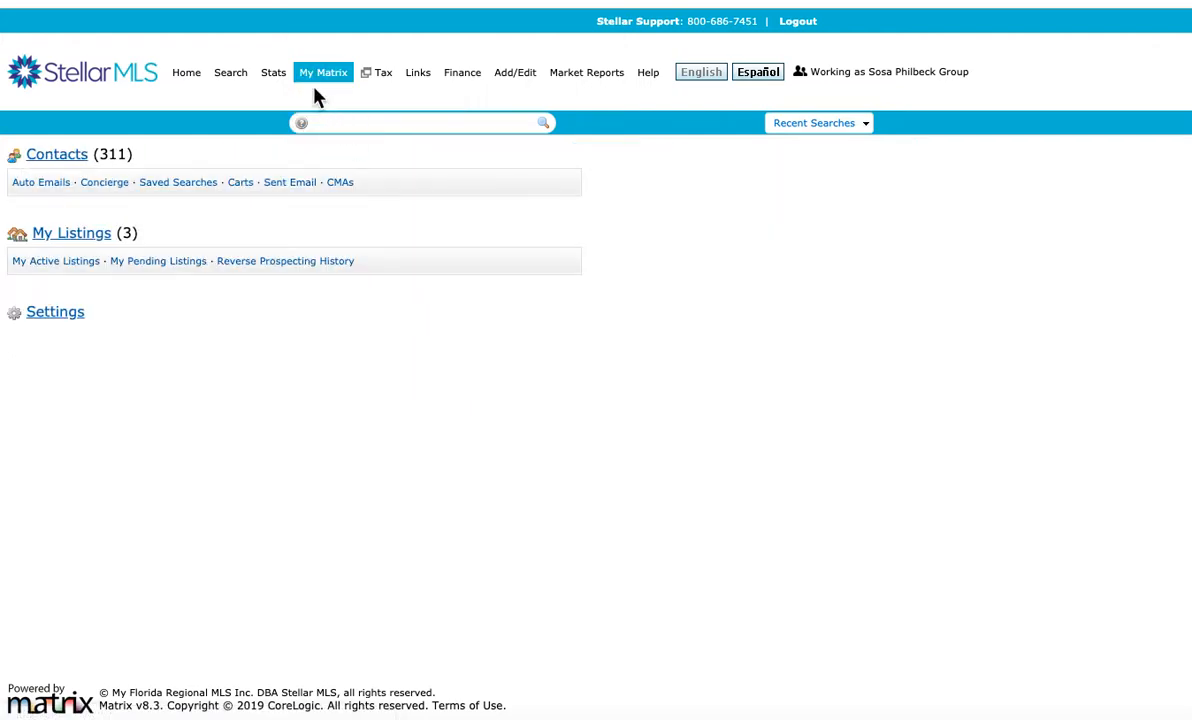
click(346, 154)
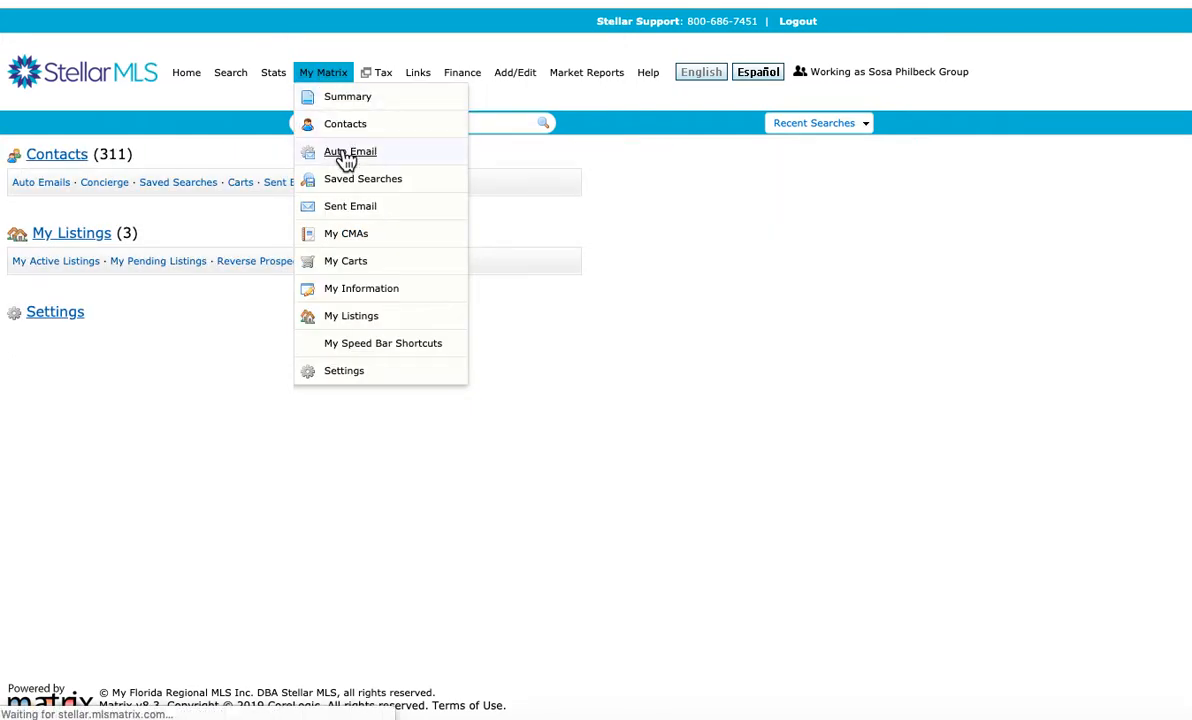
click(582, 155)
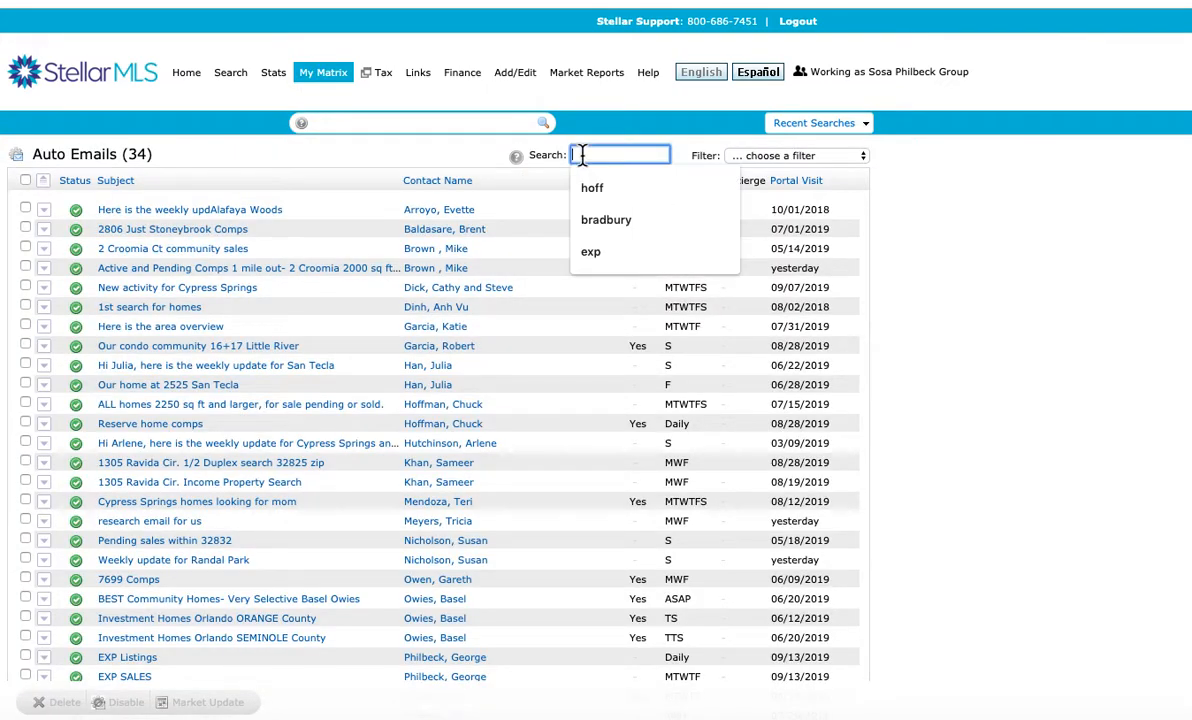
text(cy)
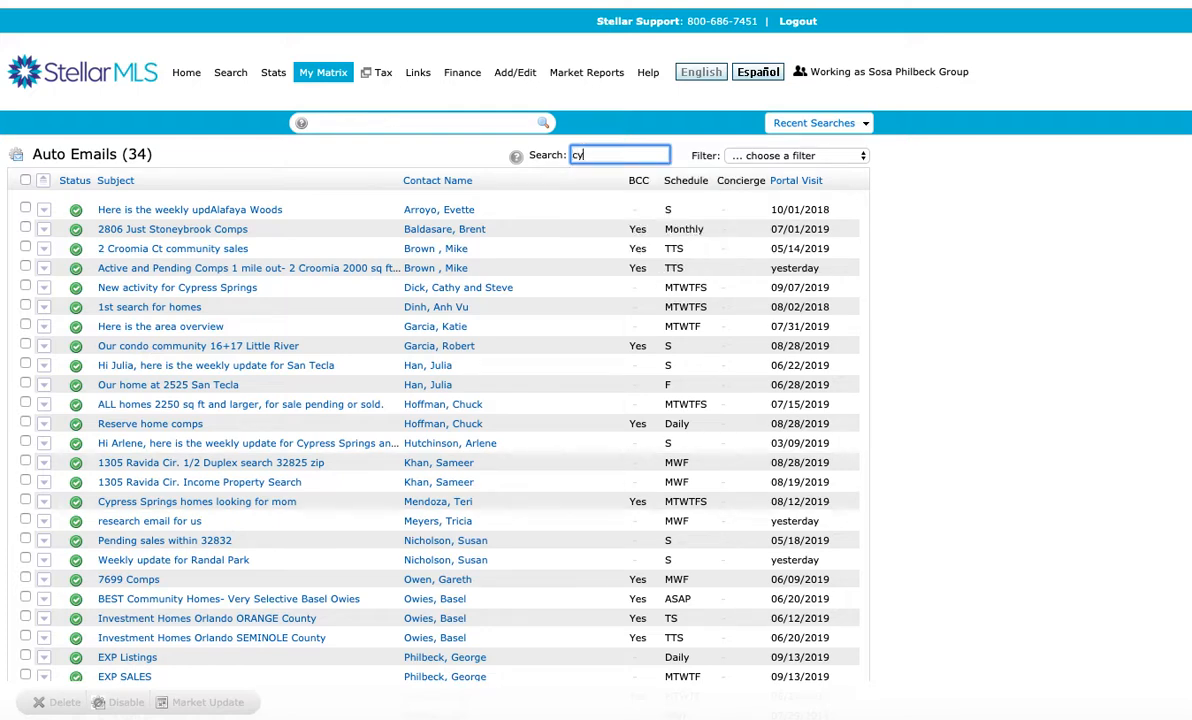
text(press springs)
key(Return)
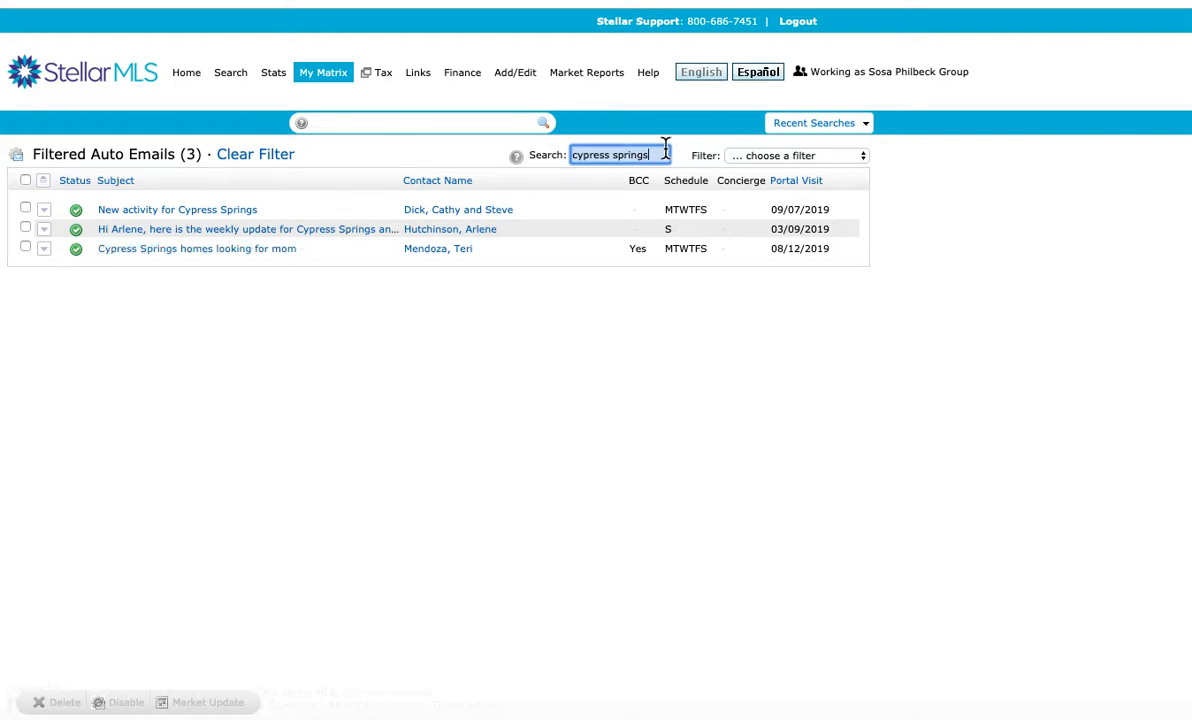
Open the saved searches, search them for "CMA" and look through the matching entries
click(343, 80)
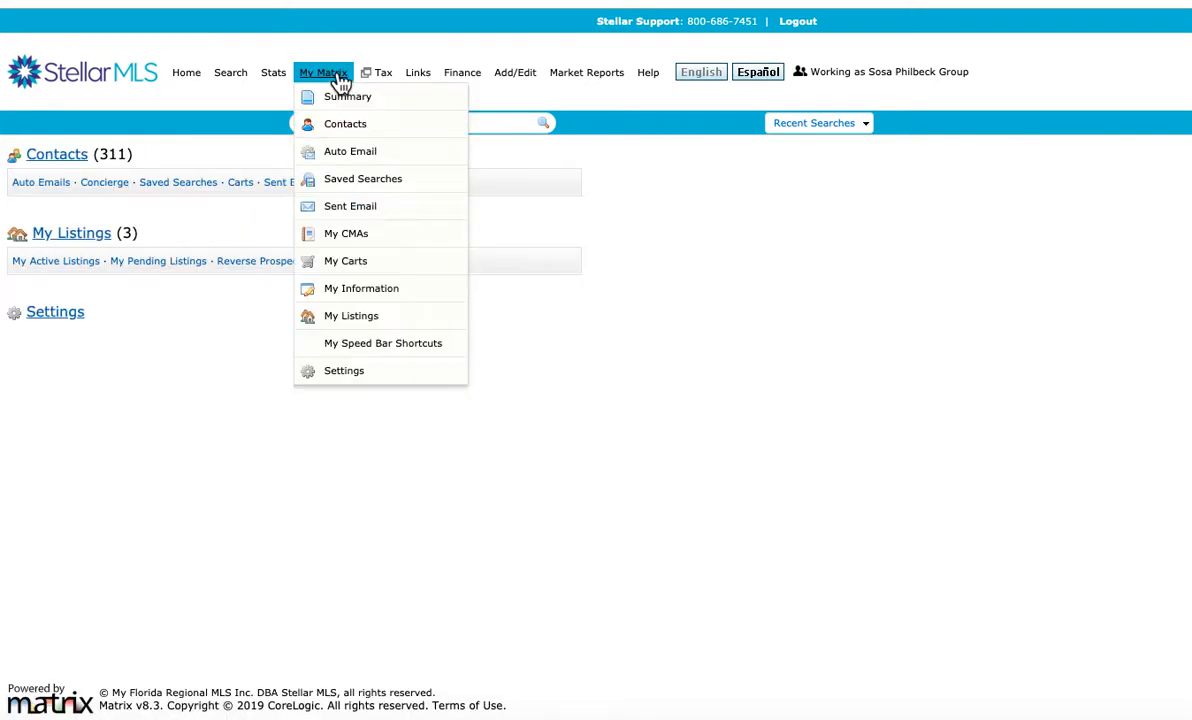
click(360, 180)
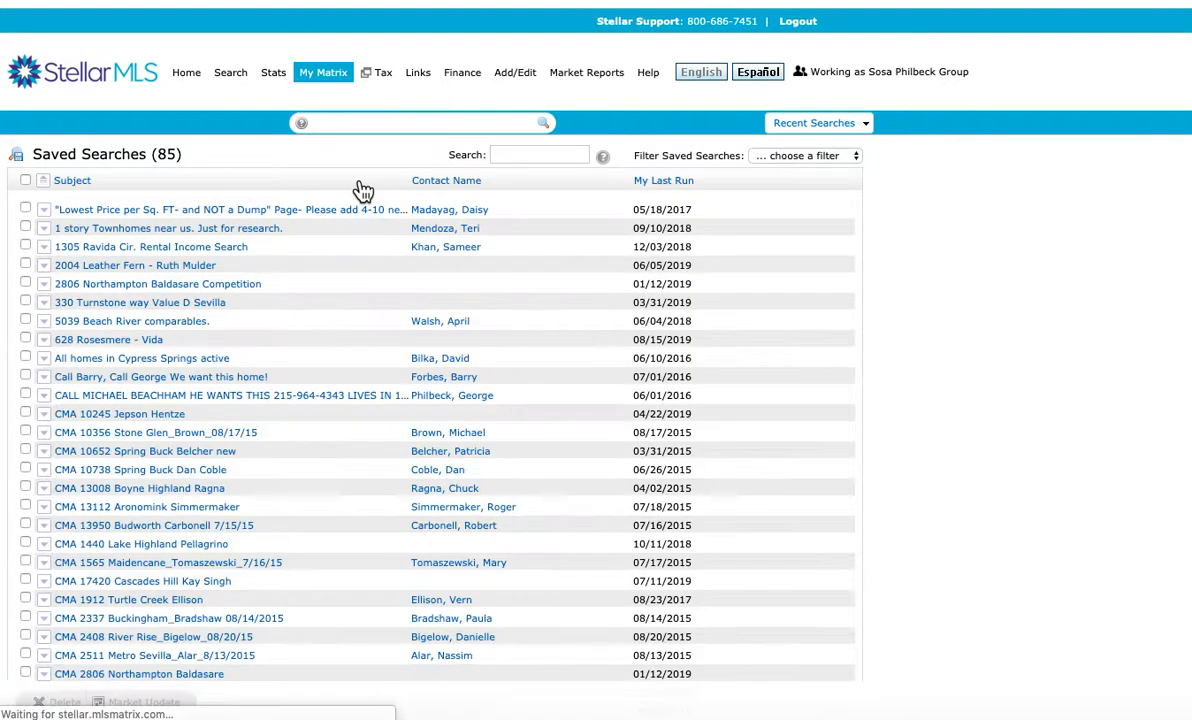
click(506, 154)
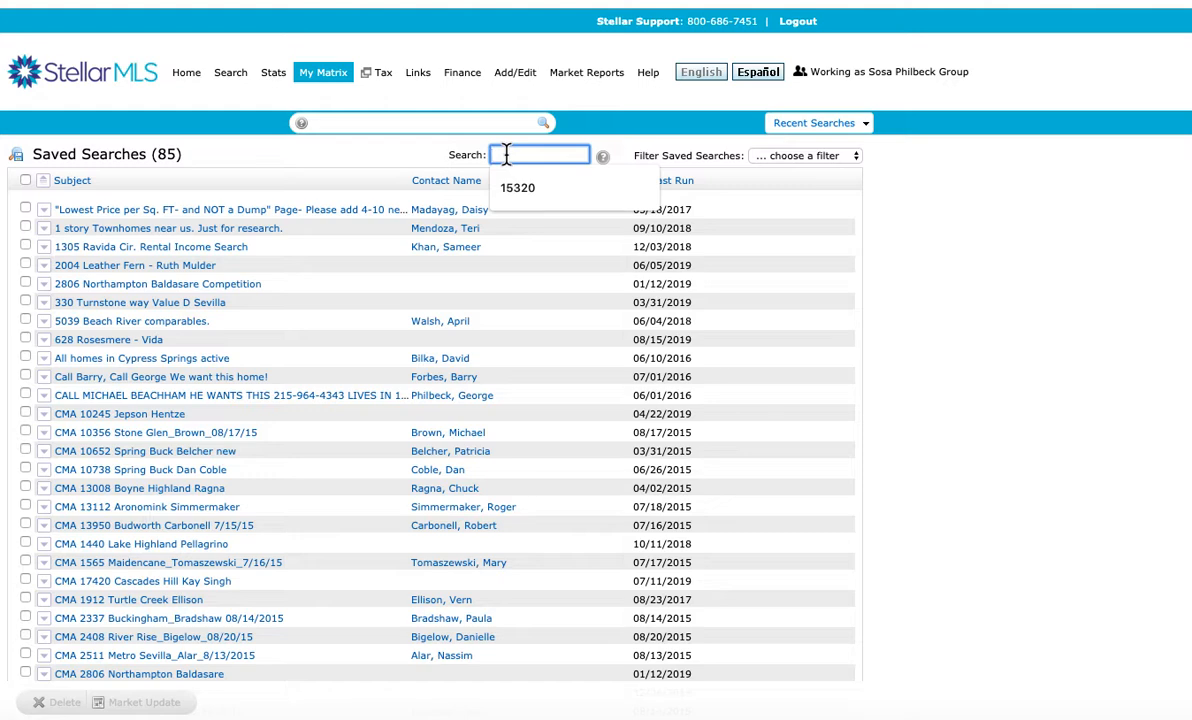
text(CM)
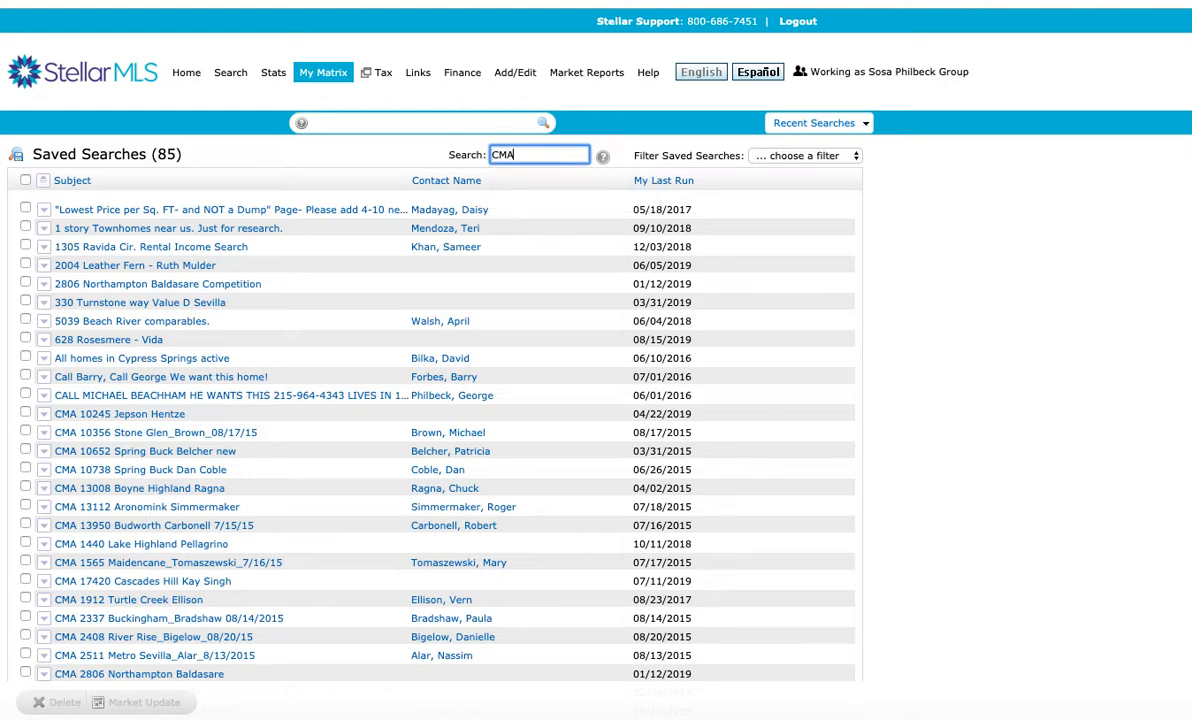
text(A)
key(Return)
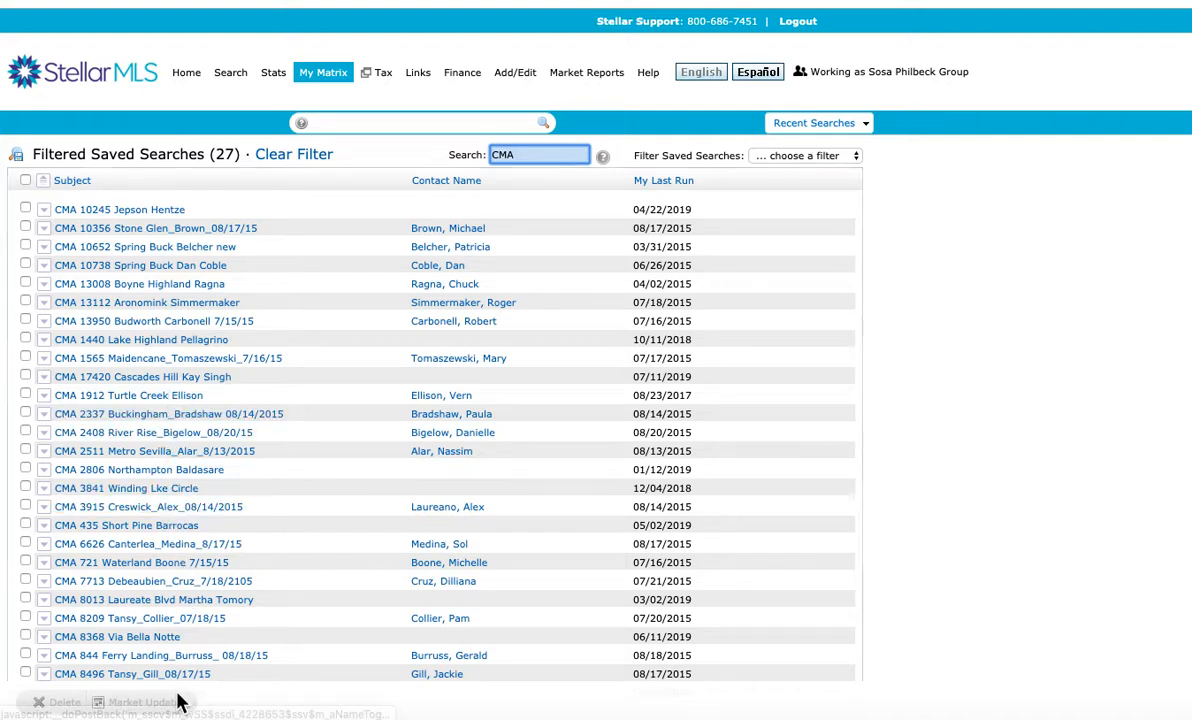
scroll(184, 604, down, 2)
scroll(184, 568, up, 2)
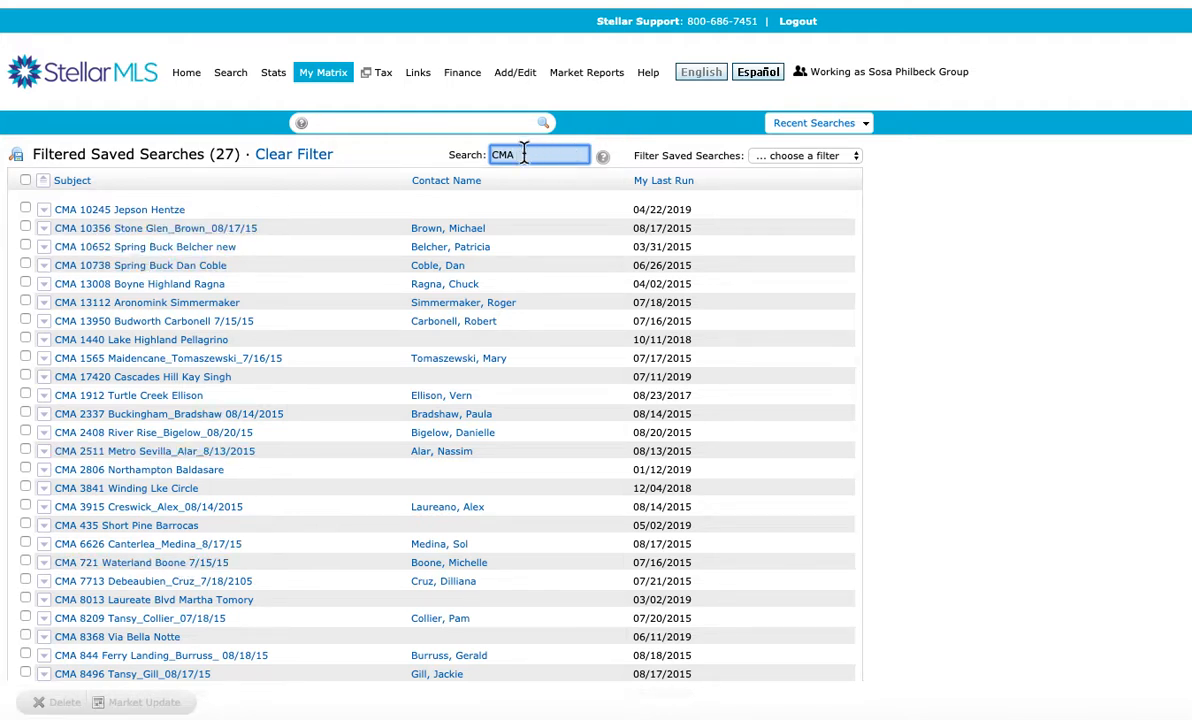
Open the results of the third CMA saved search in the *Main BULL Report display and look through the listings
click(143, 250)
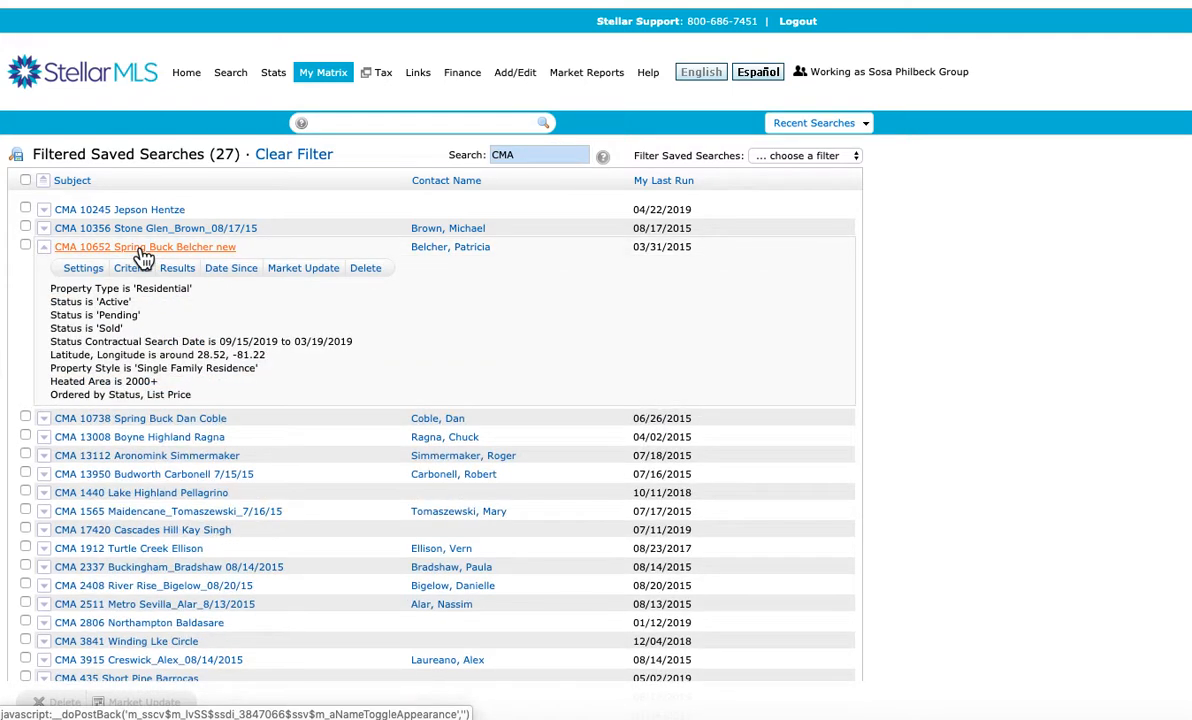
click(178, 270)
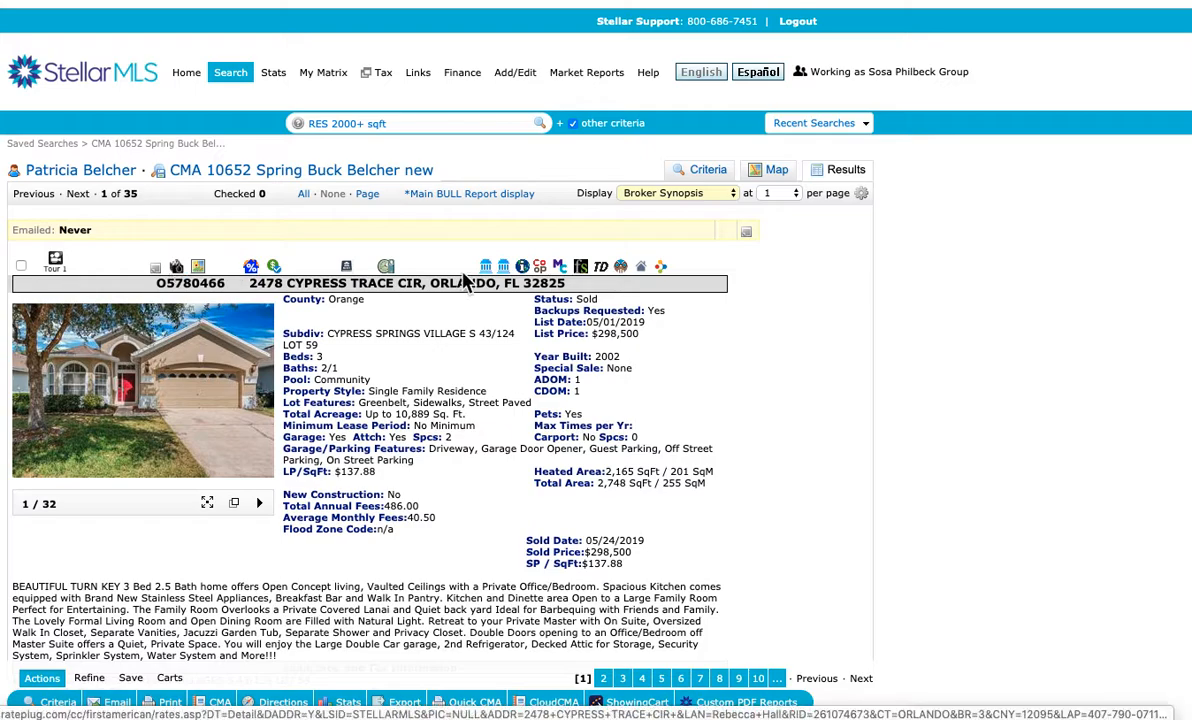
click(446, 194)
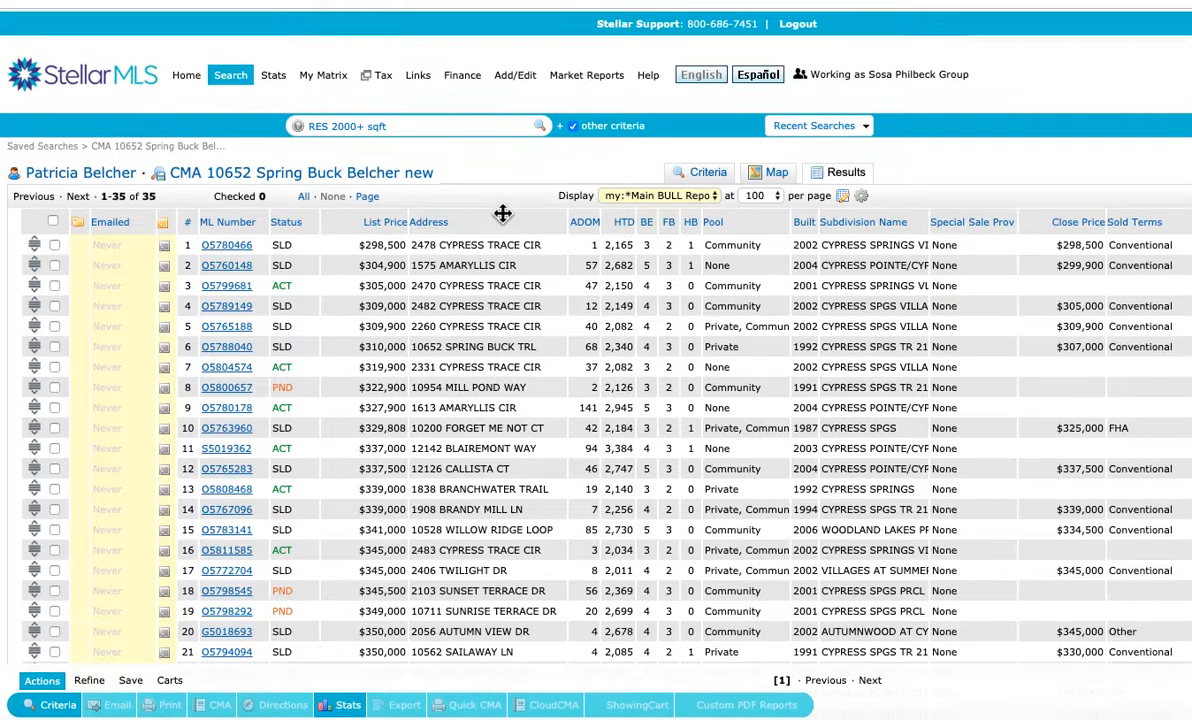
scroll(480, 235, down, 5)
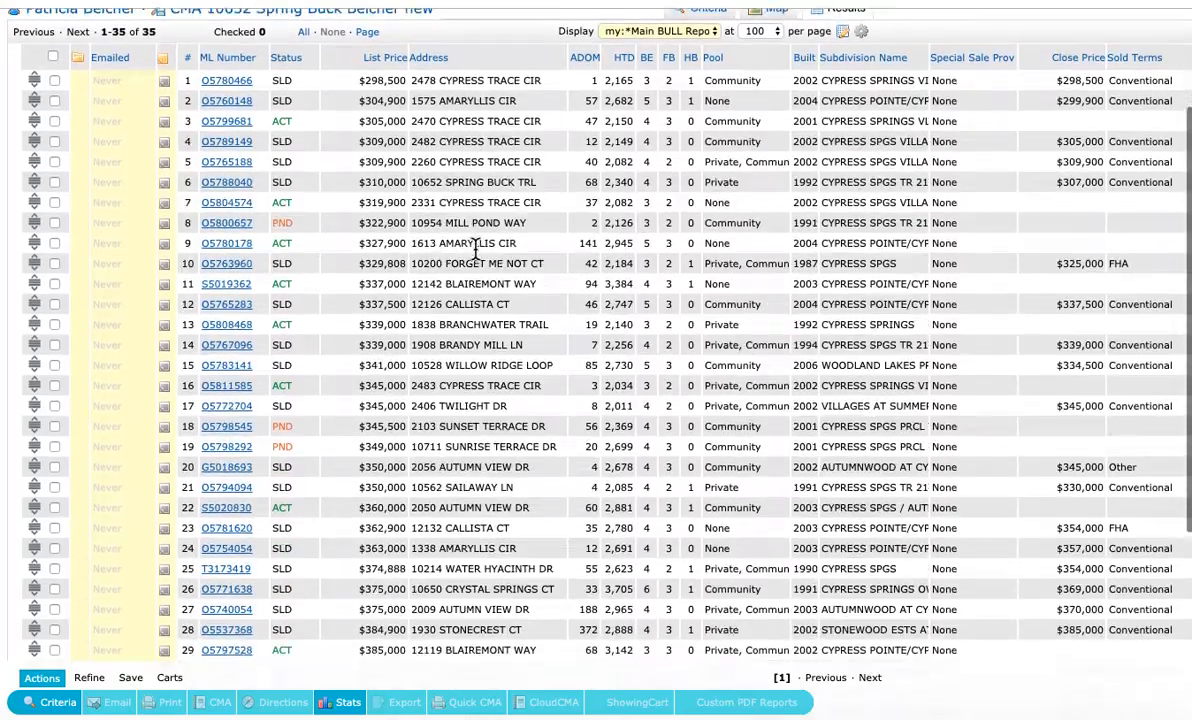
scroll(477, 247, down, 3)
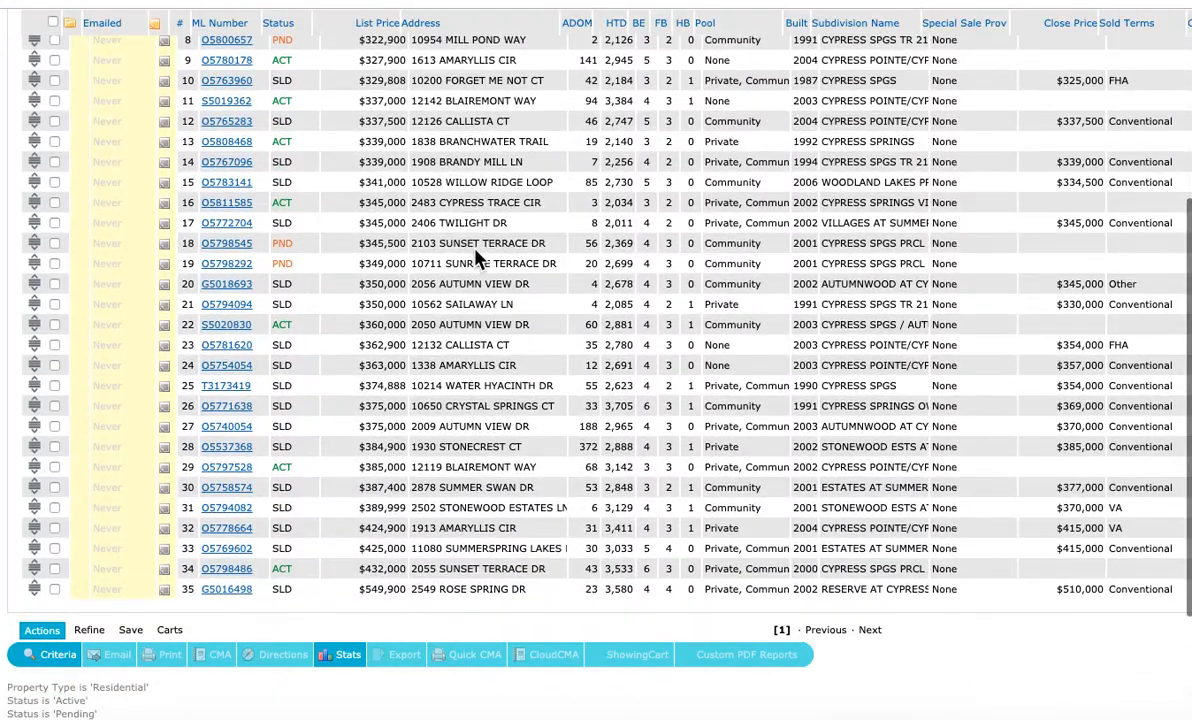
scroll(478, 258, up, 8)
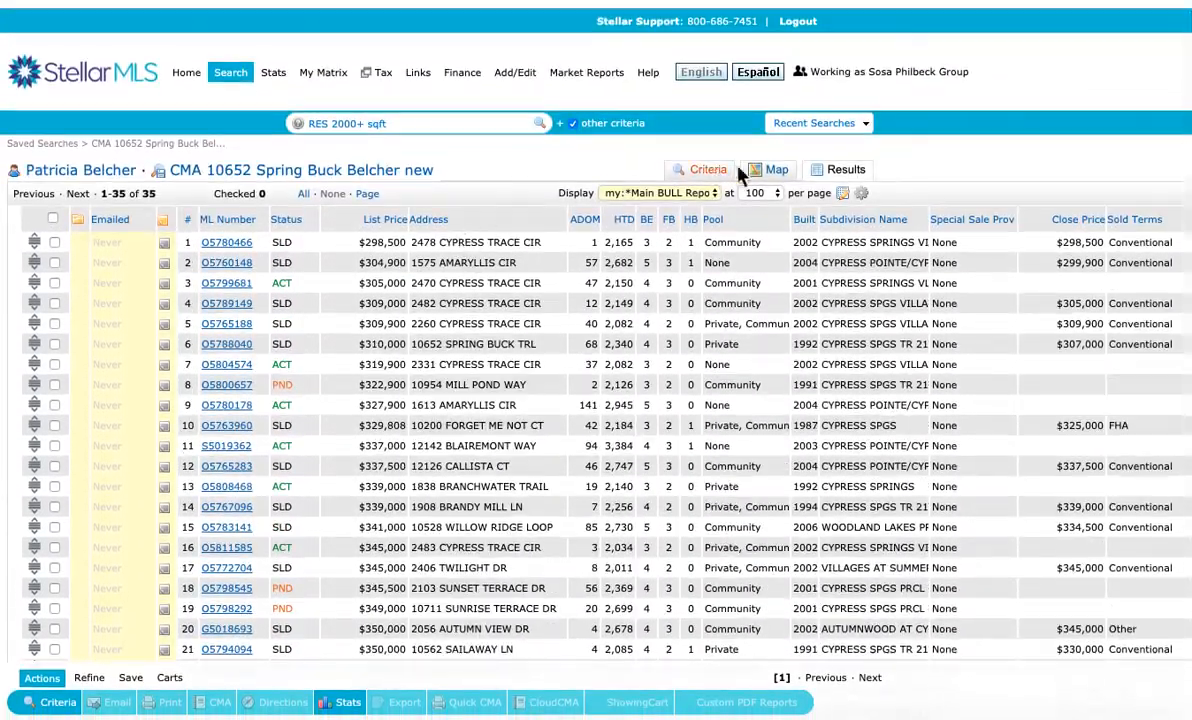
Check the saved search's criteria, including the sold date range, and its map area, and look through the refreshed results
click(711, 176)
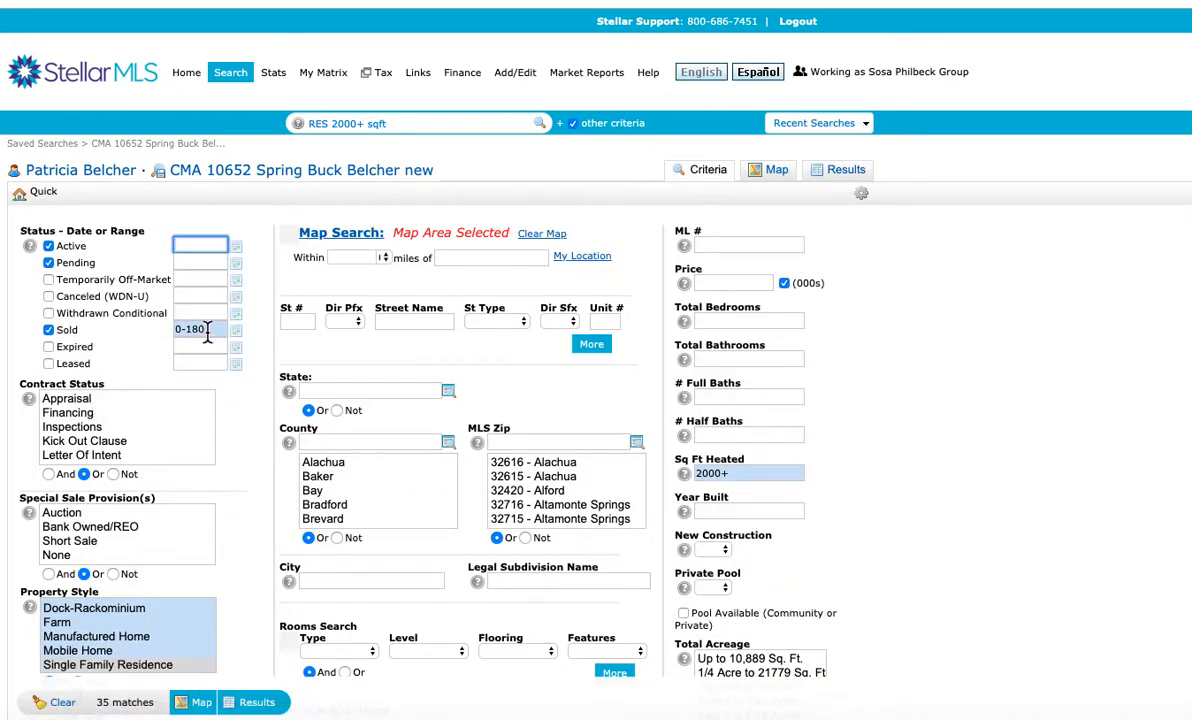
click(195, 330)
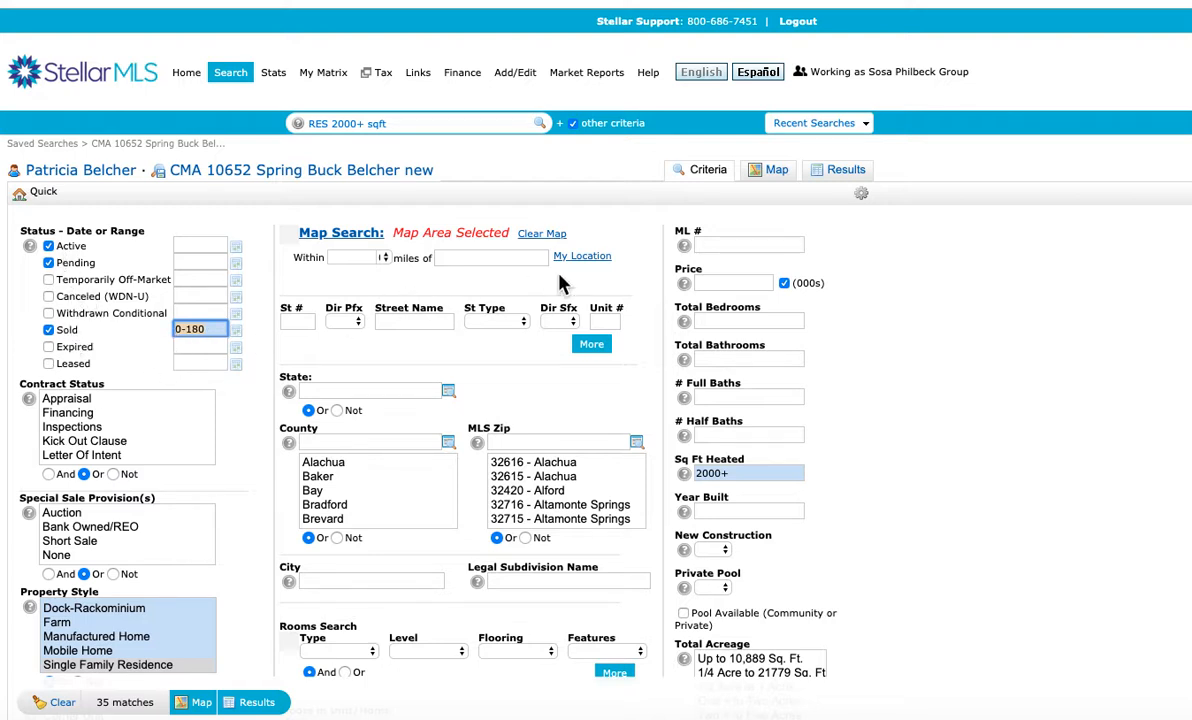
click(779, 178)
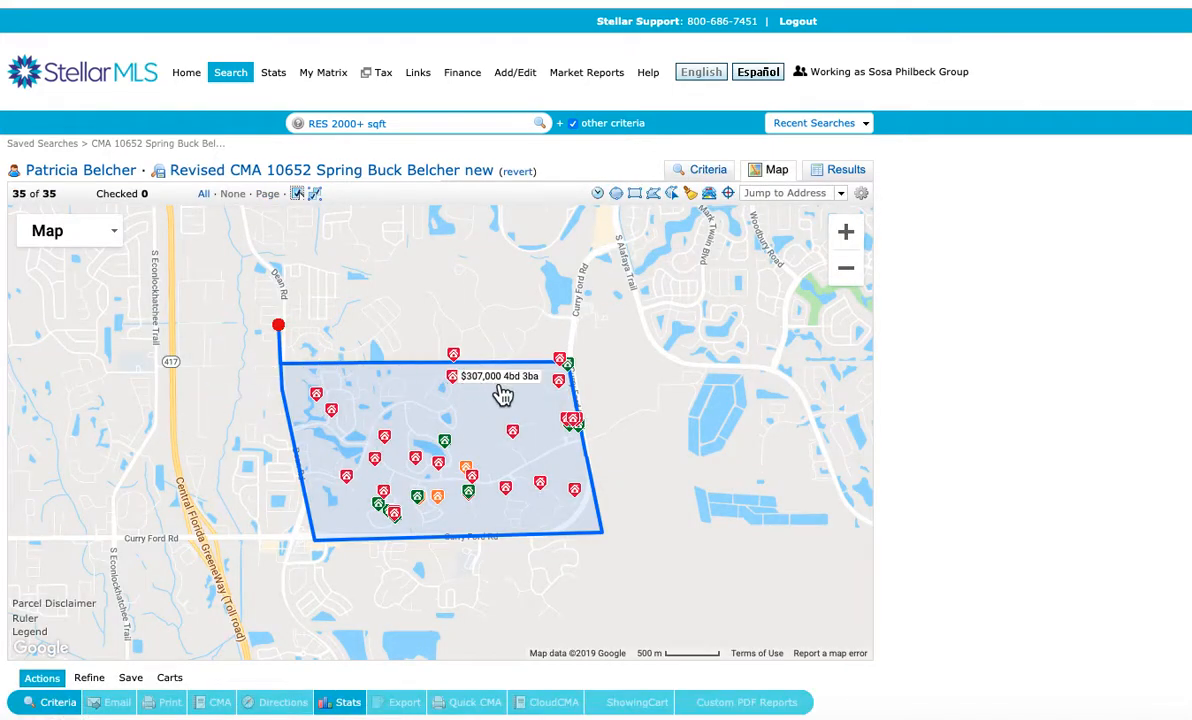
click(845, 175)
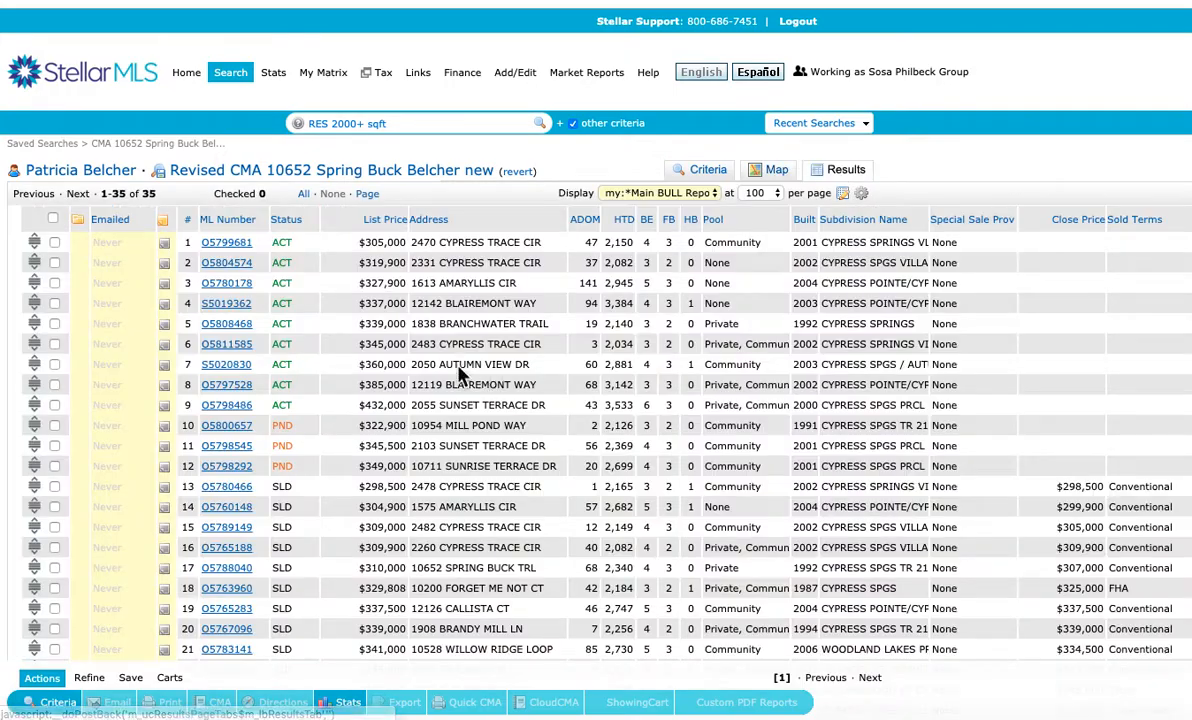
scroll(366, 375, down, 2)
scroll(366, 368, down, 1)
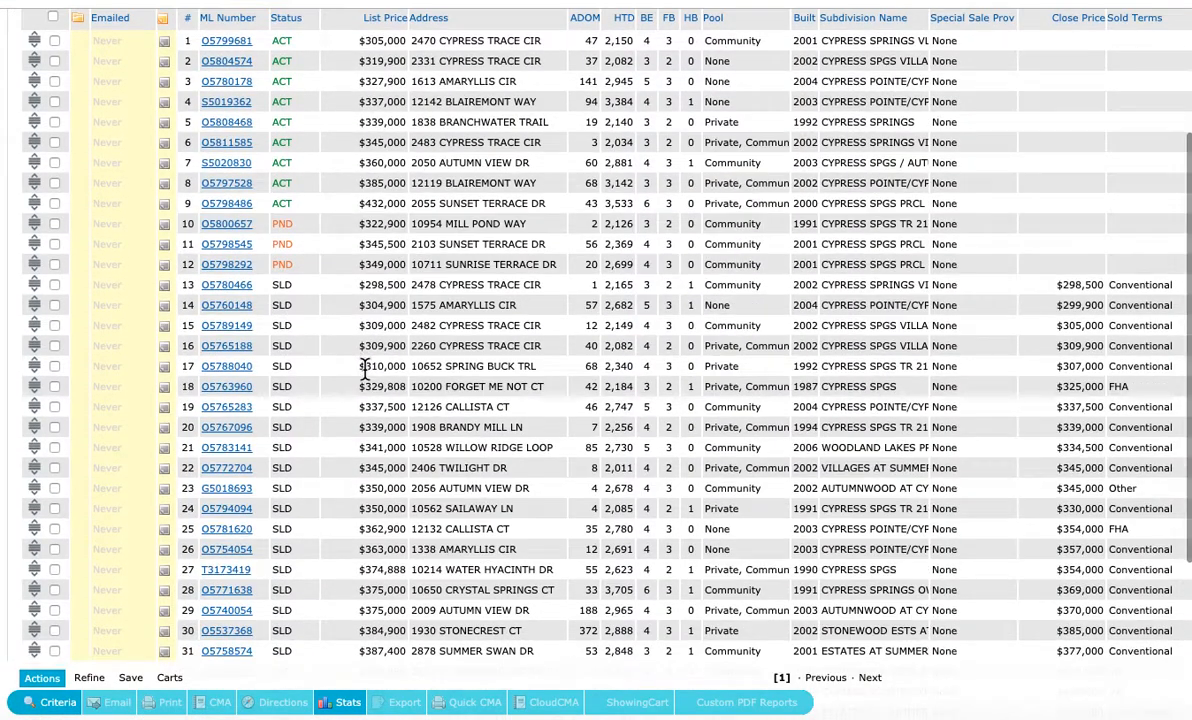
scroll(366, 367, up, 3)
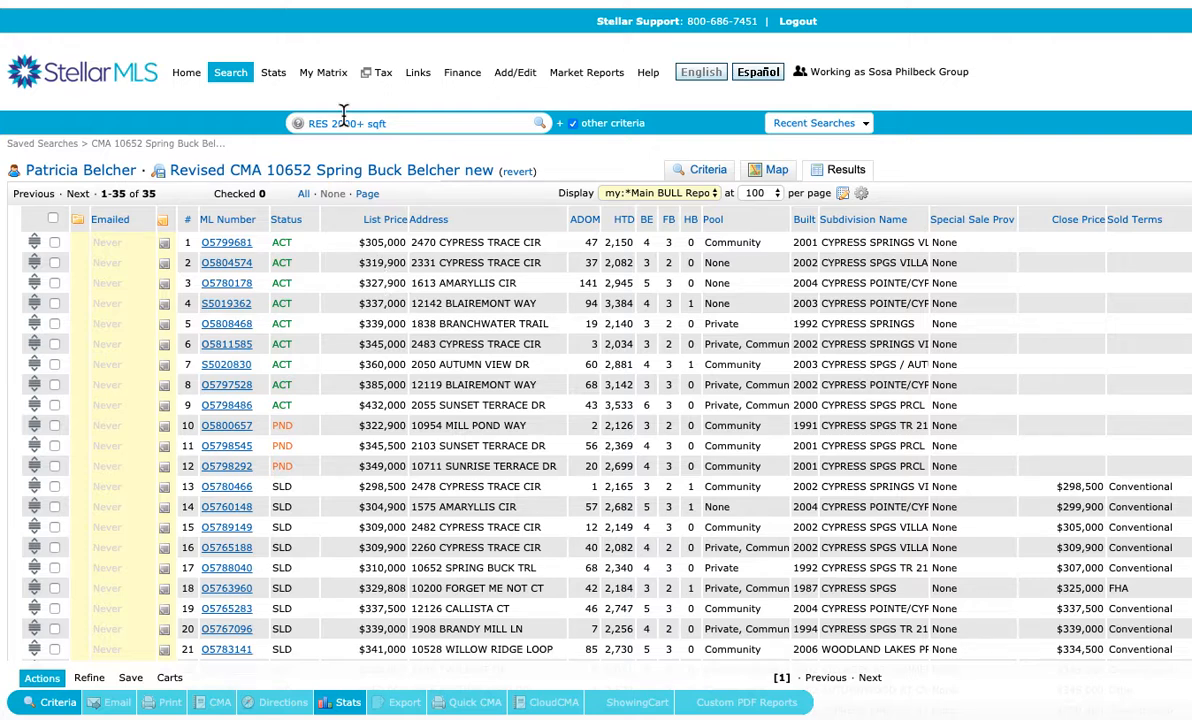
Open the list of sent emails
mouse_move(326, 74)
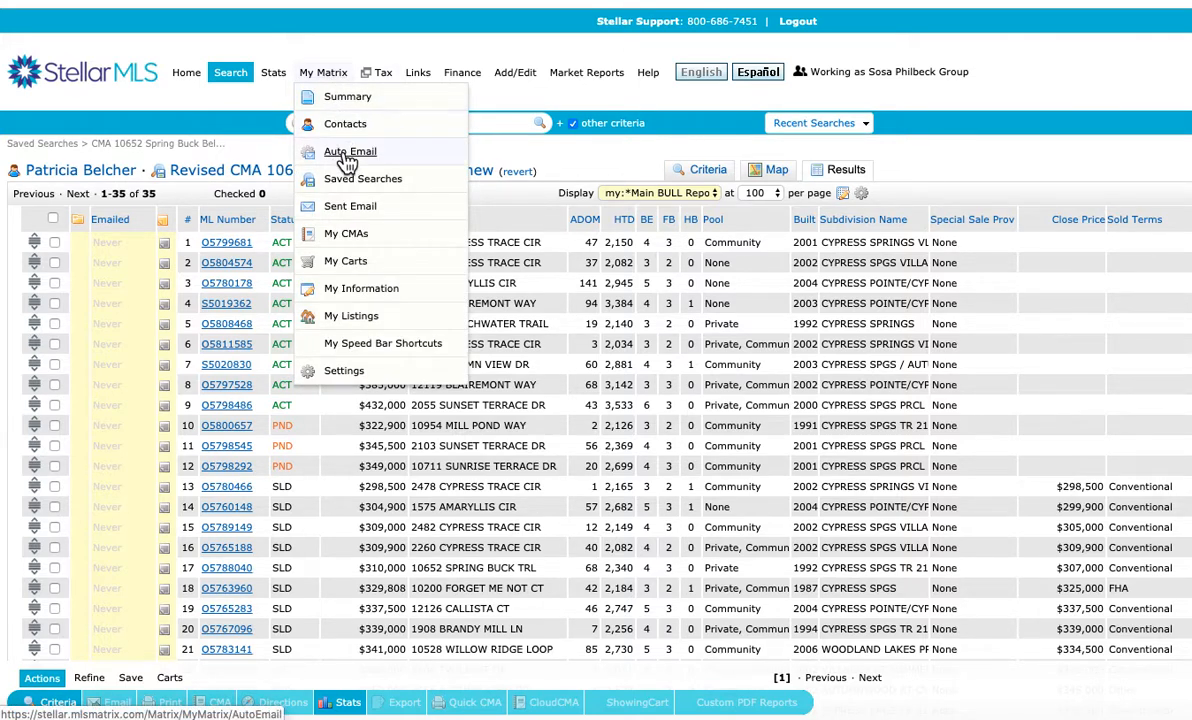
click(350, 208)
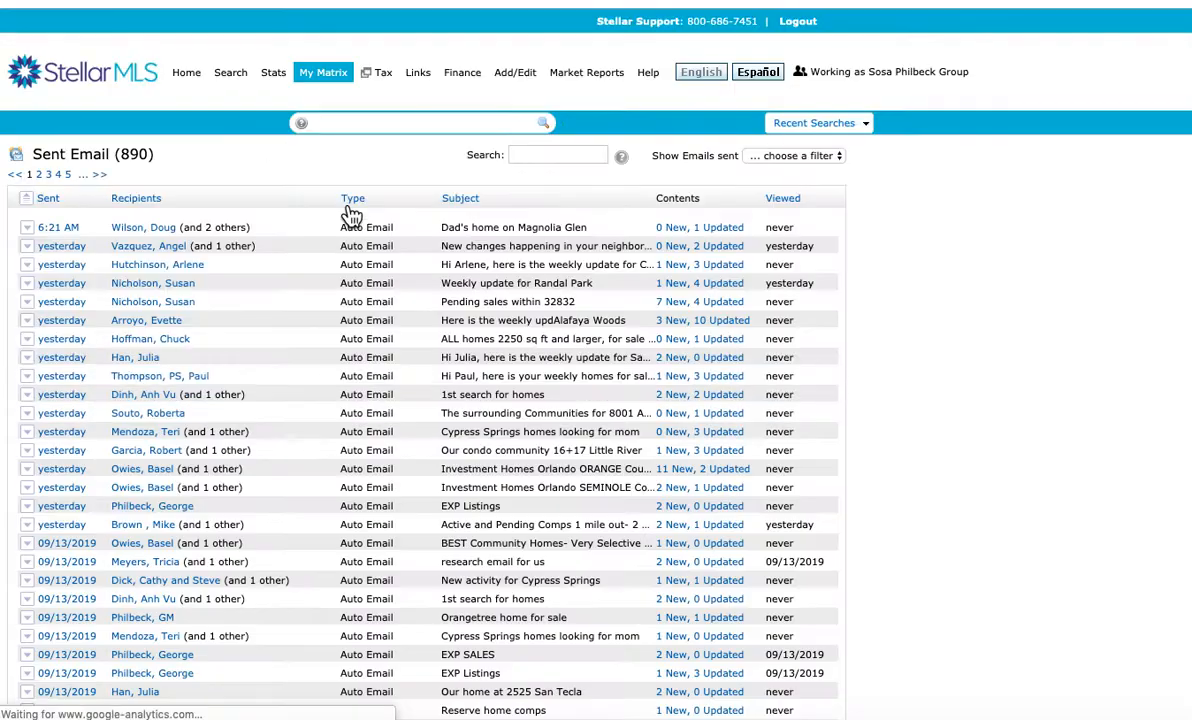